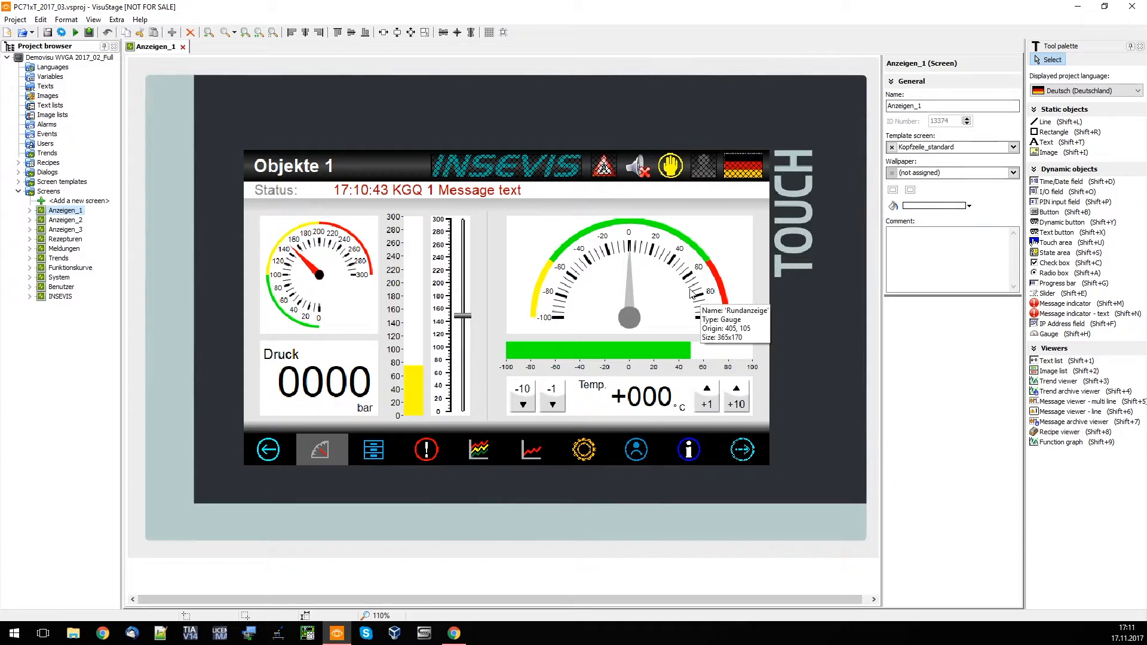
Select the Rundanzeige gauge on the Anzeigen_1 screen and review its dial, scale, pointer and range properties
left_click(651, 265)
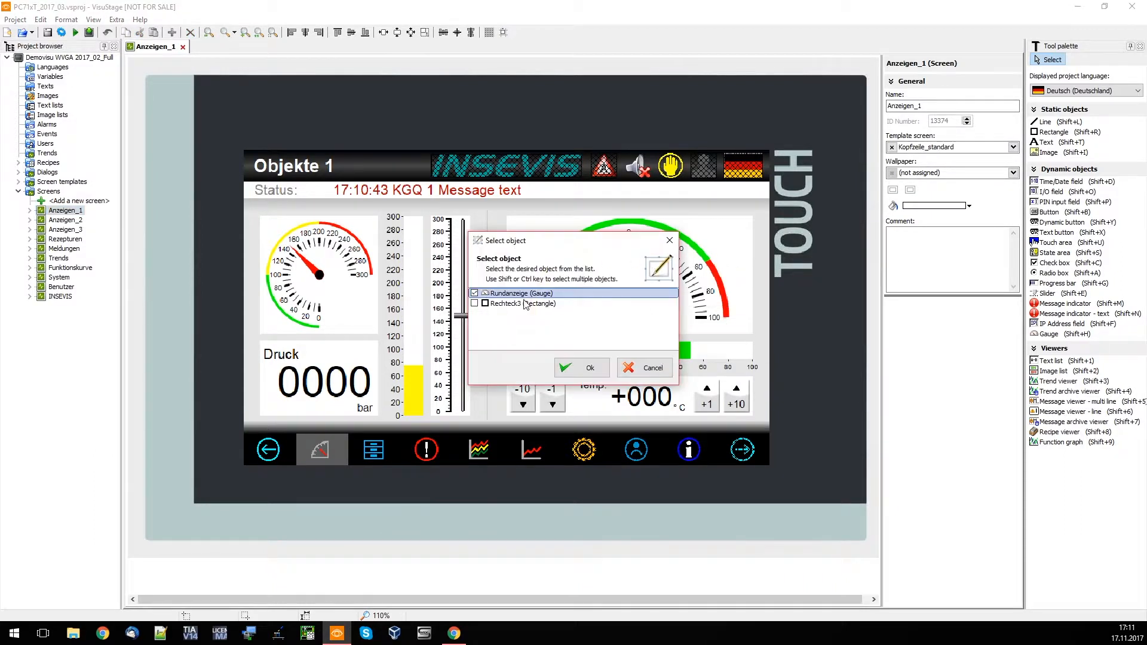
left_click(587, 367)
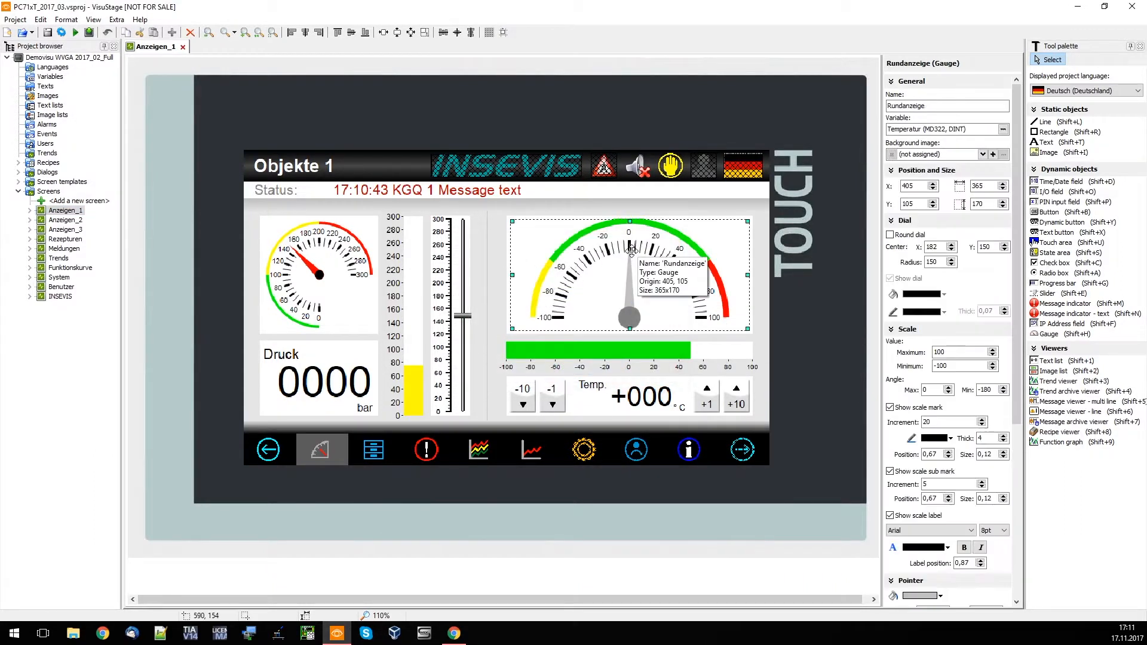
scroll(950, 363, "down", 5)
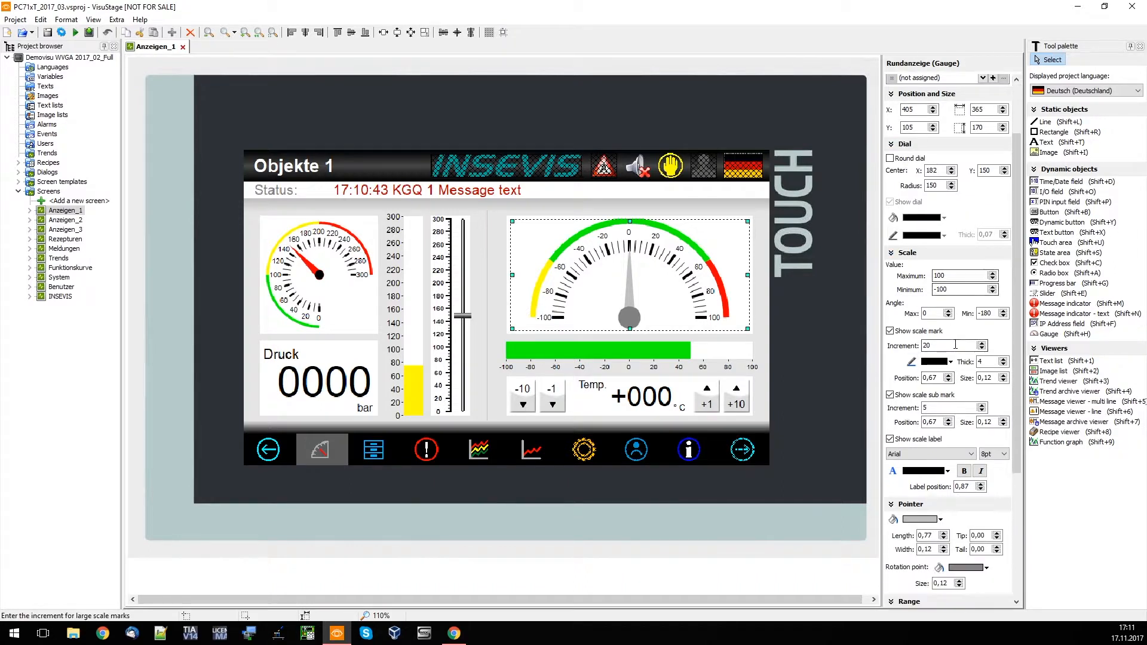
scroll(953, 346, "up", 3)
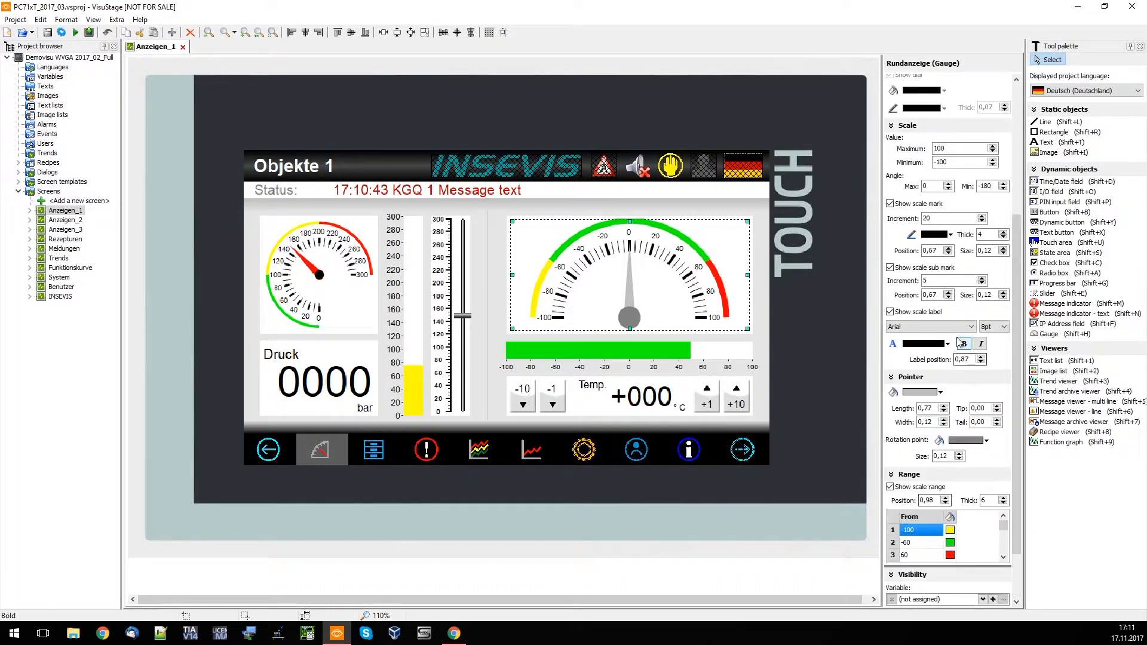
scroll(955, 310, "up", 2)
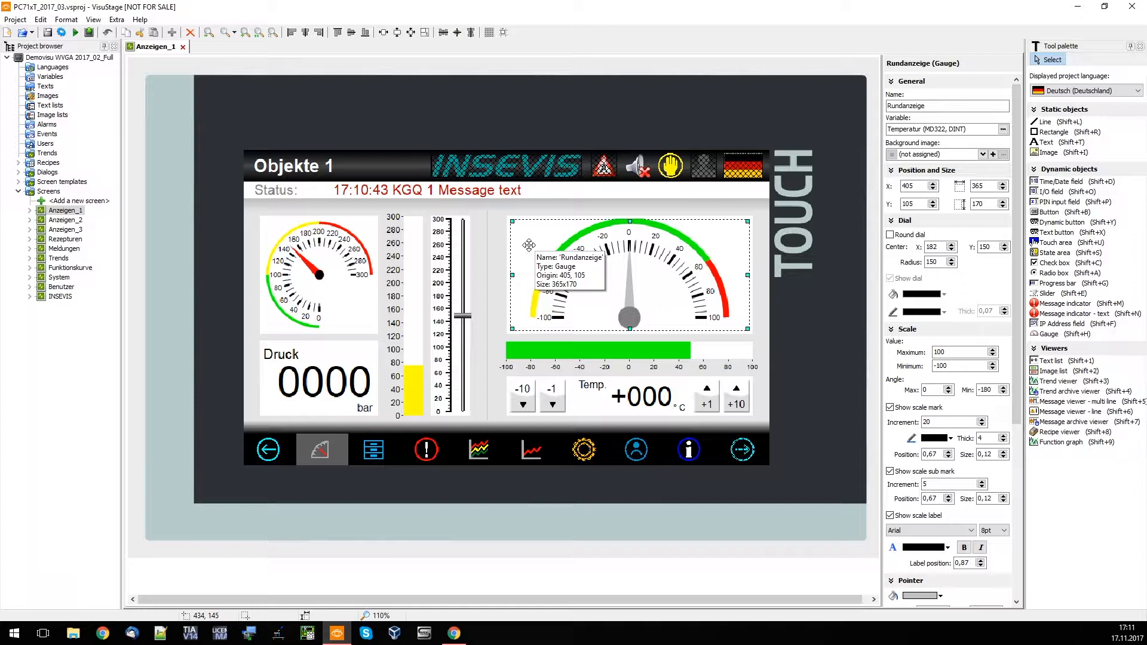
Open the project languages and browse the languages available to add, without adding one
double_click(67, 67)
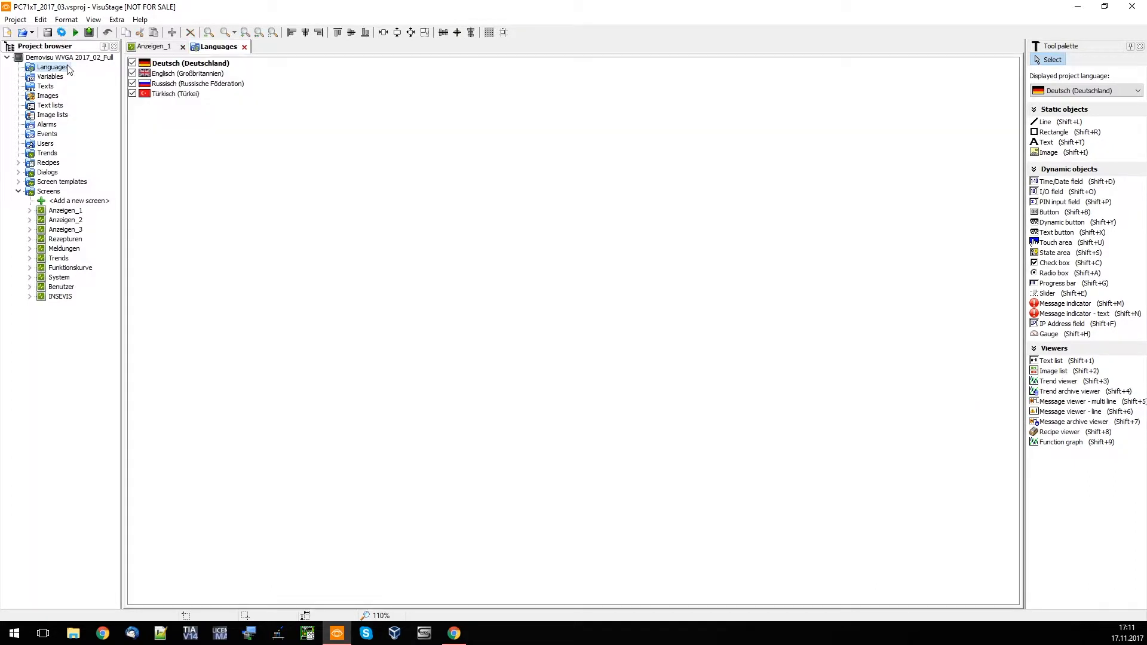
right_click(382, 213)
left_click(412, 221)
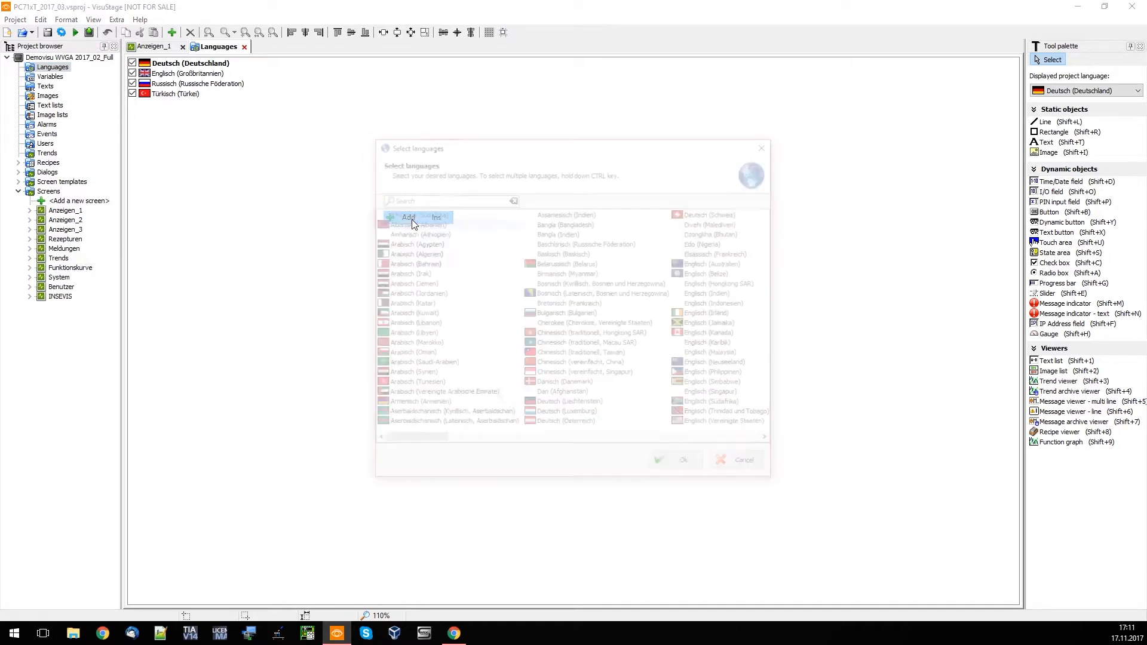
left_click_drag(427, 441, 760, 424)
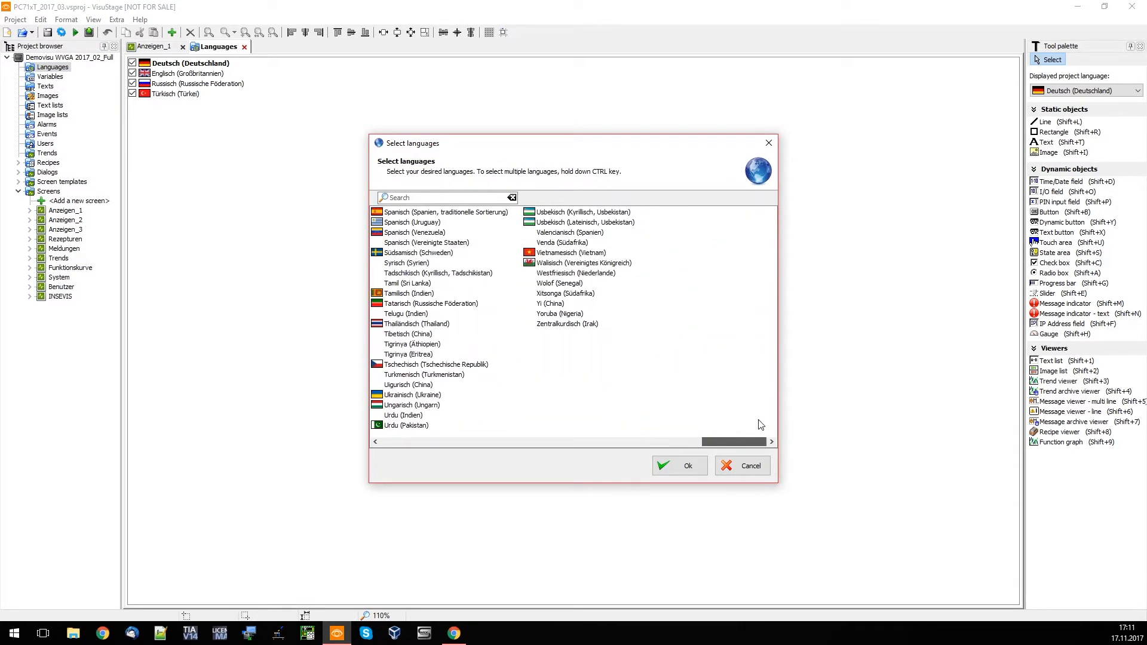
left_click(746, 465)
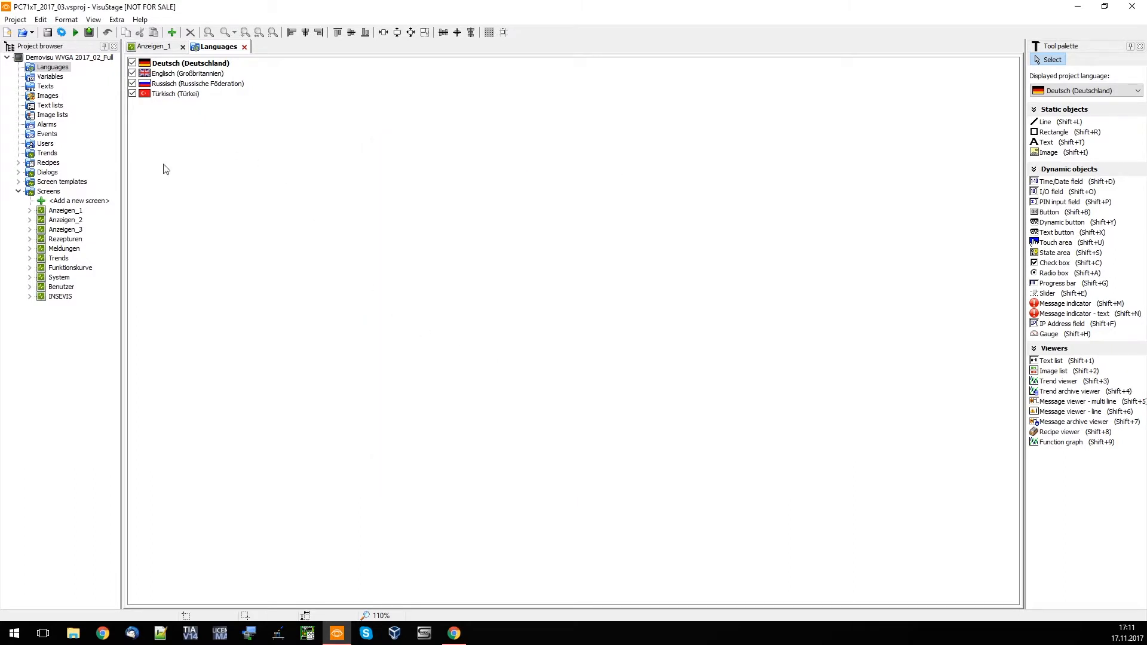
Open the project variables and inspect the name, data type and comment of the E/A-Feld variable
double_click(53, 77)
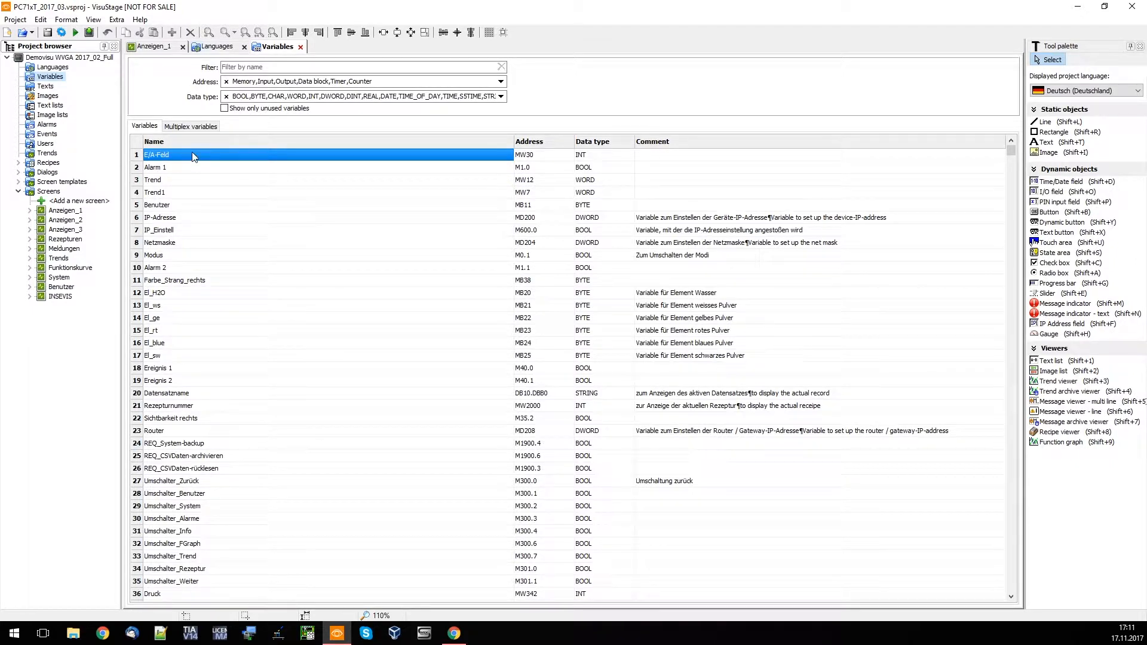
left_click(603, 157)
left_click(690, 159)
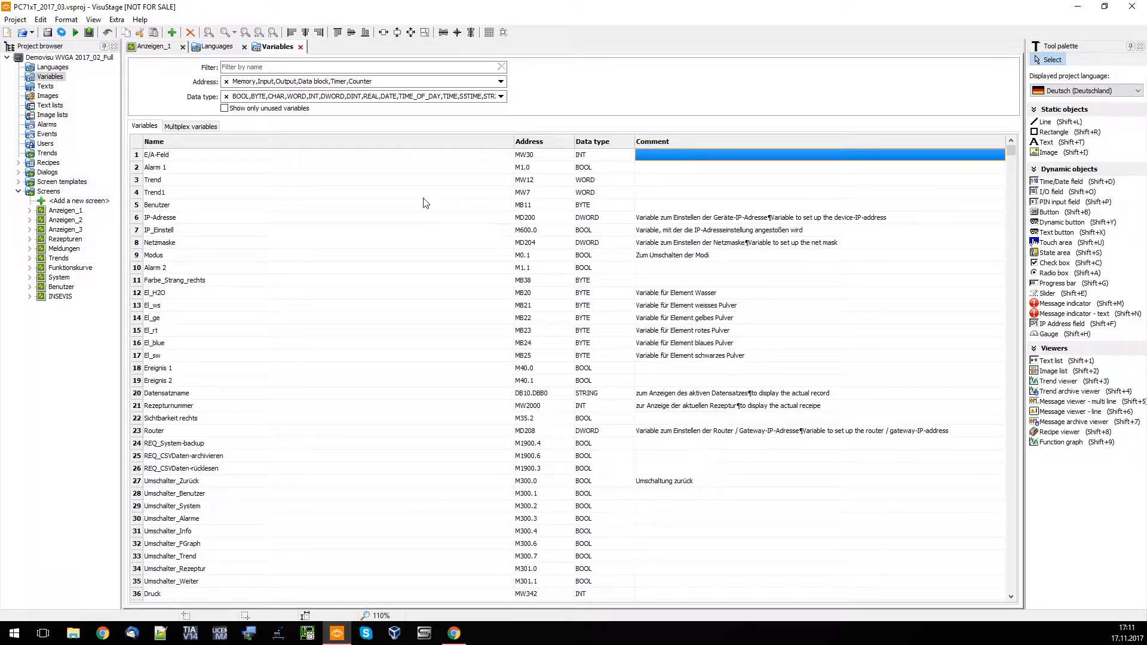
Check the options for importing variables from S7 and TIA projects, without starting an import
left_click(116, 20)
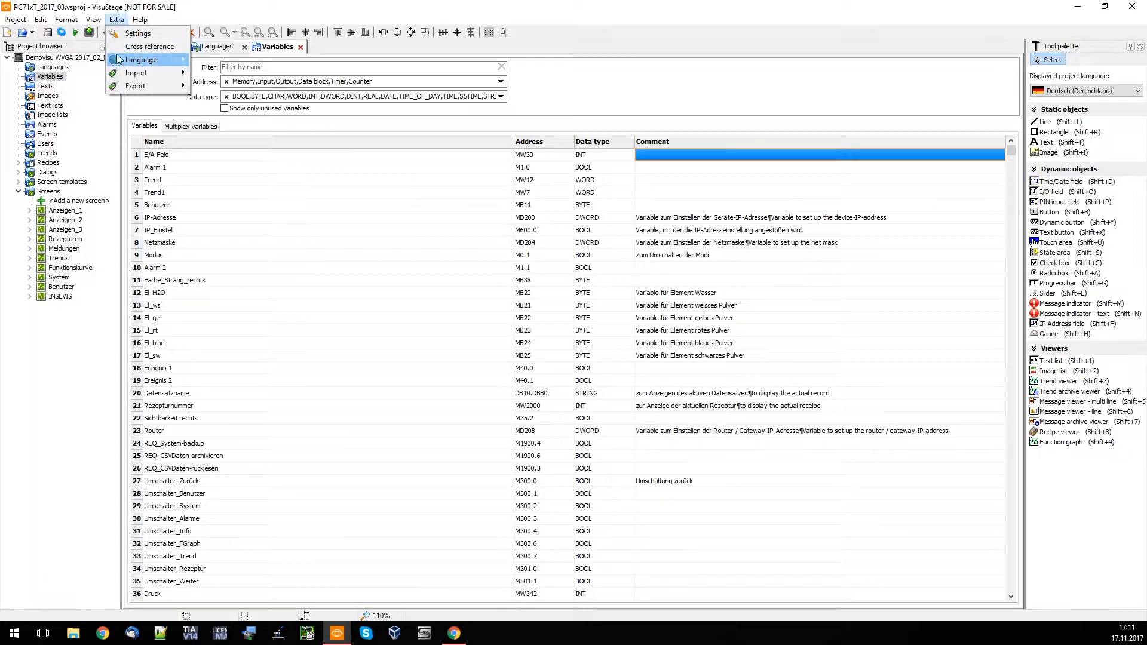
mouse_move(153, 73)
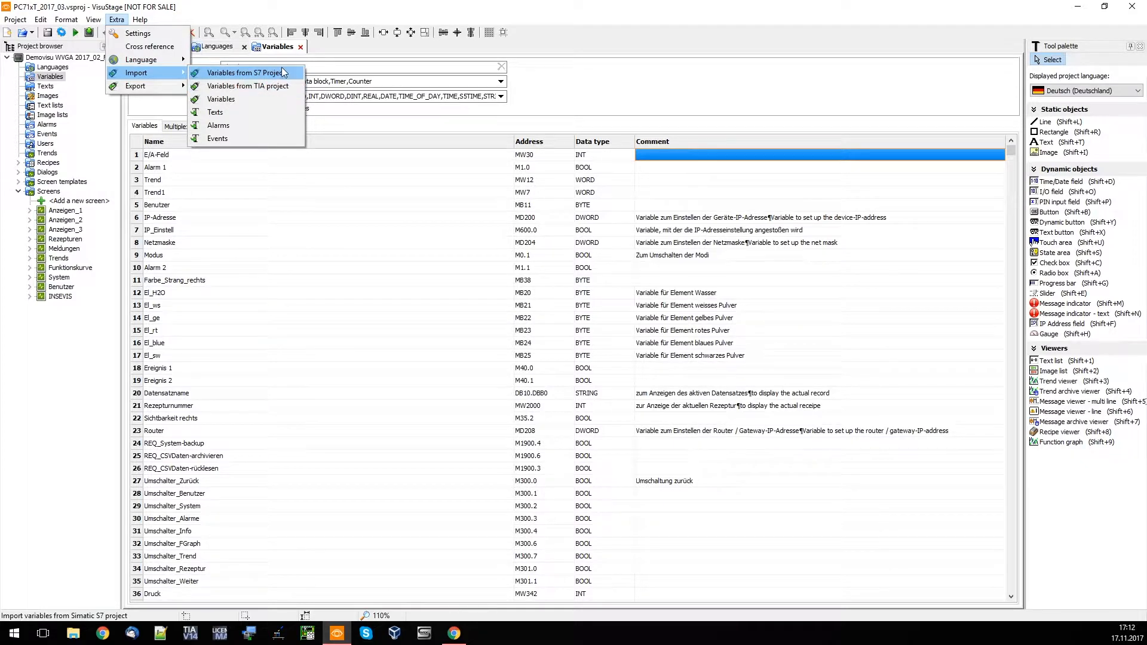
left_click(511, 206)
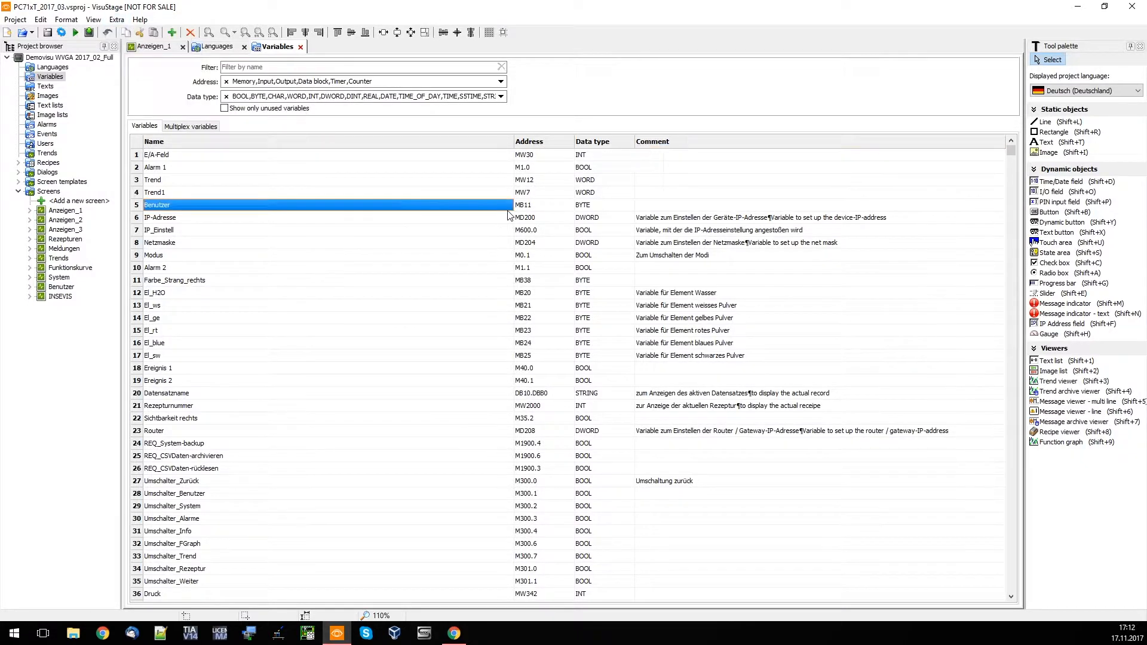
Open the project texts and inspect the German and English translations of the entries
double_click(42, 87)
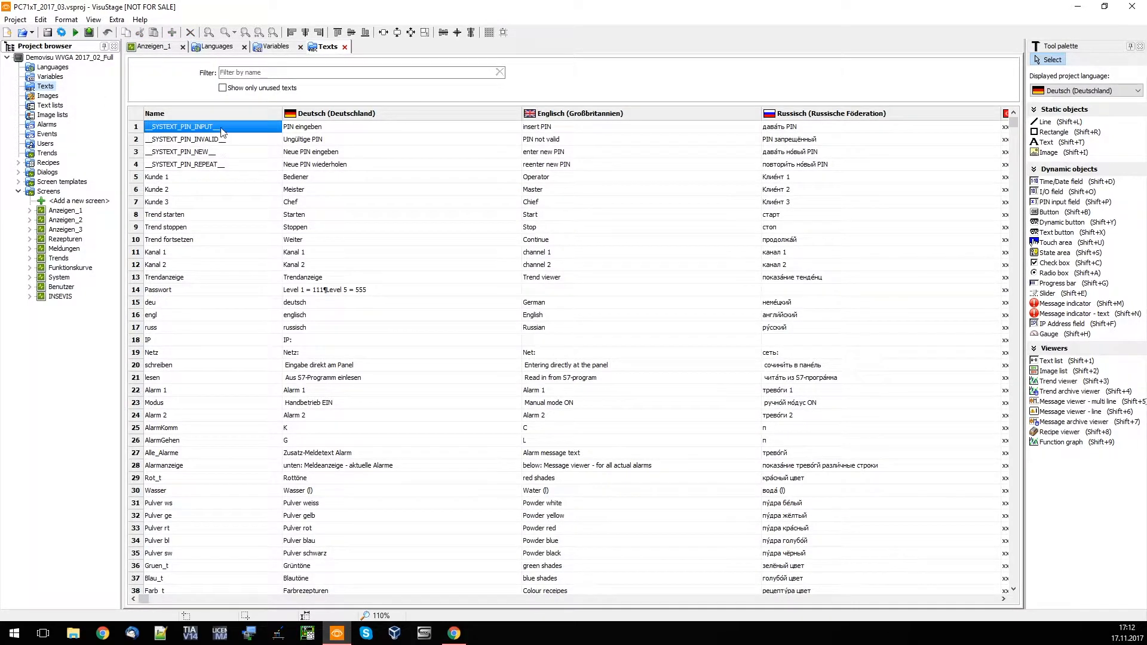
left_click(332, 129)
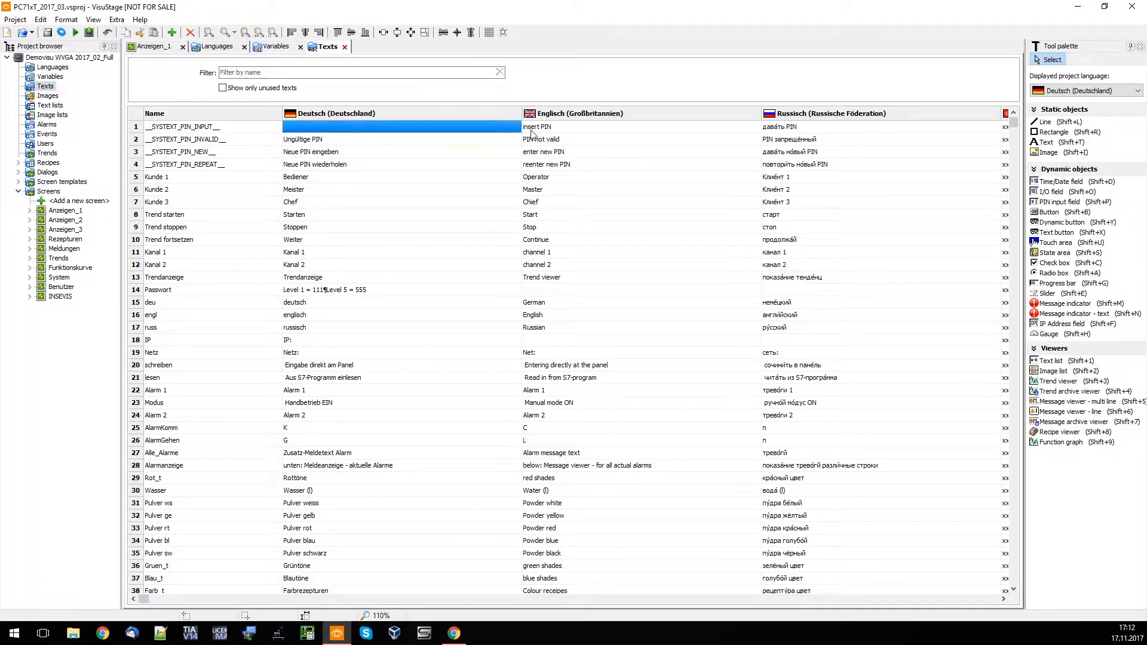
left_click(639, 130)
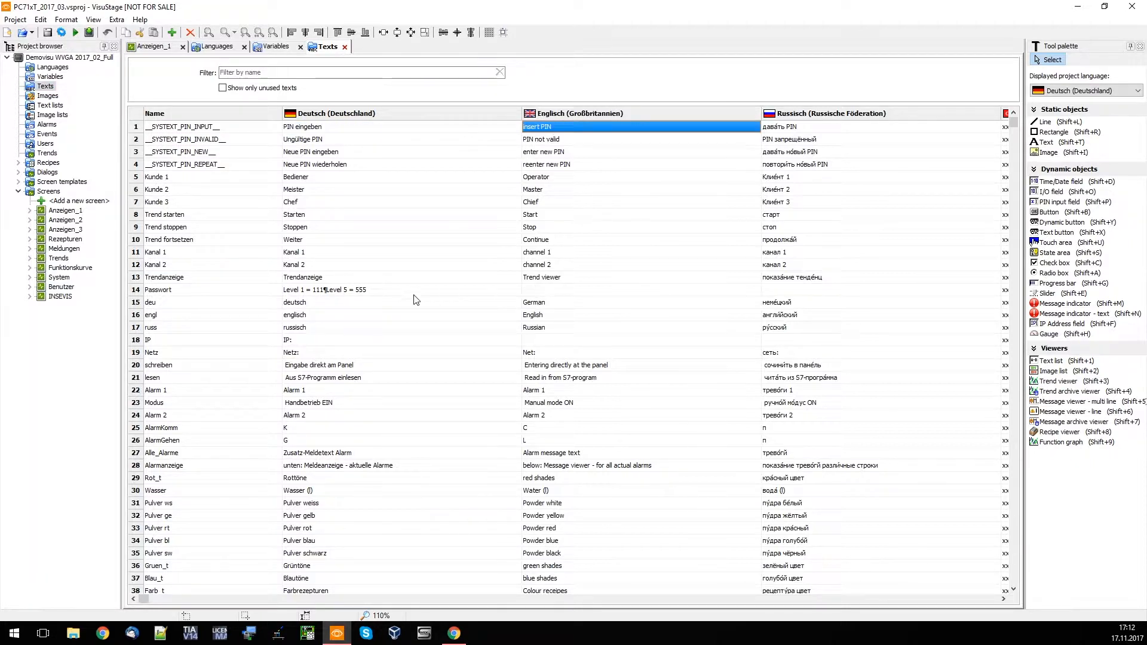
left_click(592, 291)
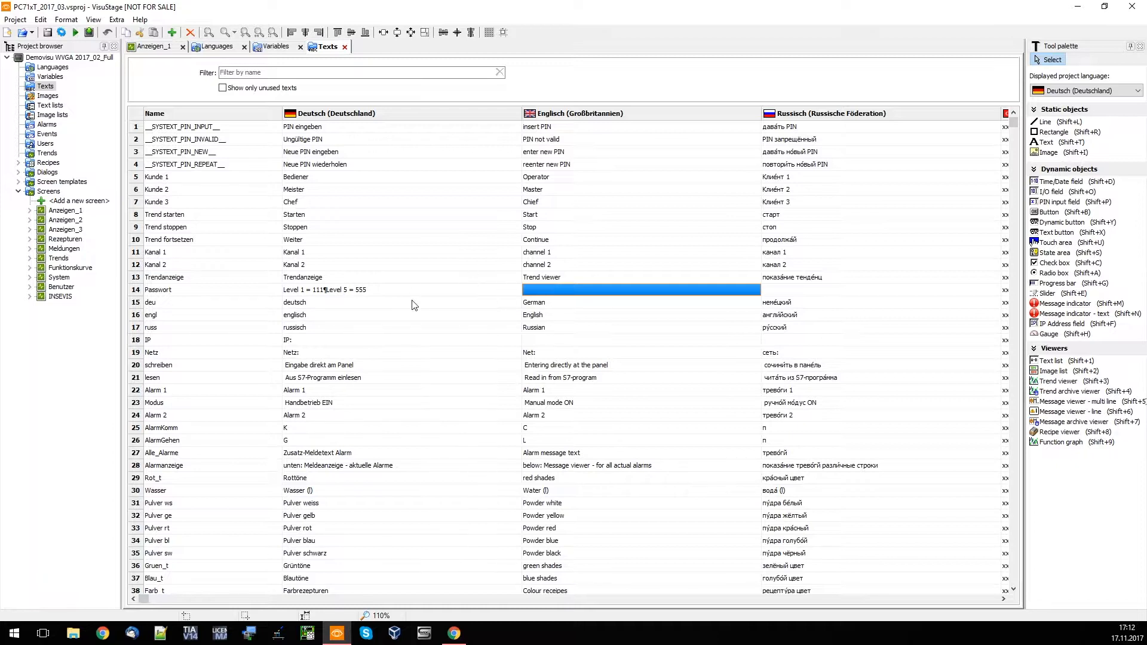
Open the project images and compare the image sets for English, Russian and Turkish
double_click(46, 97)
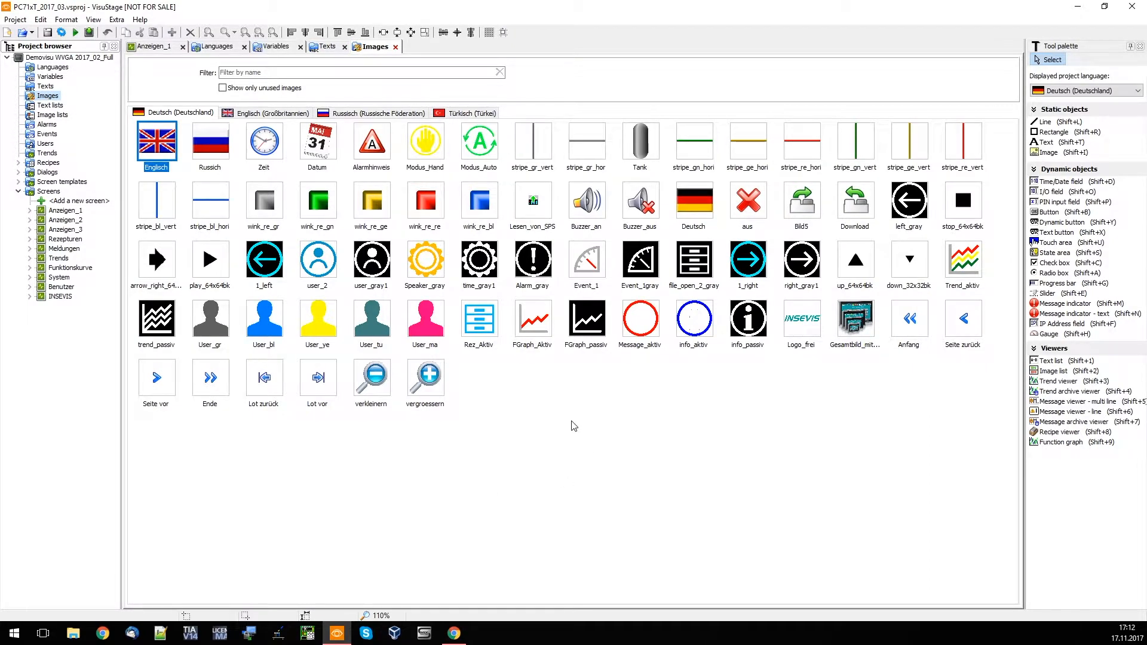
left_click(253, 114)
left_click(369, 115)
left_click(474, 114)
left_click(371, 114)
left_click(282, 115)
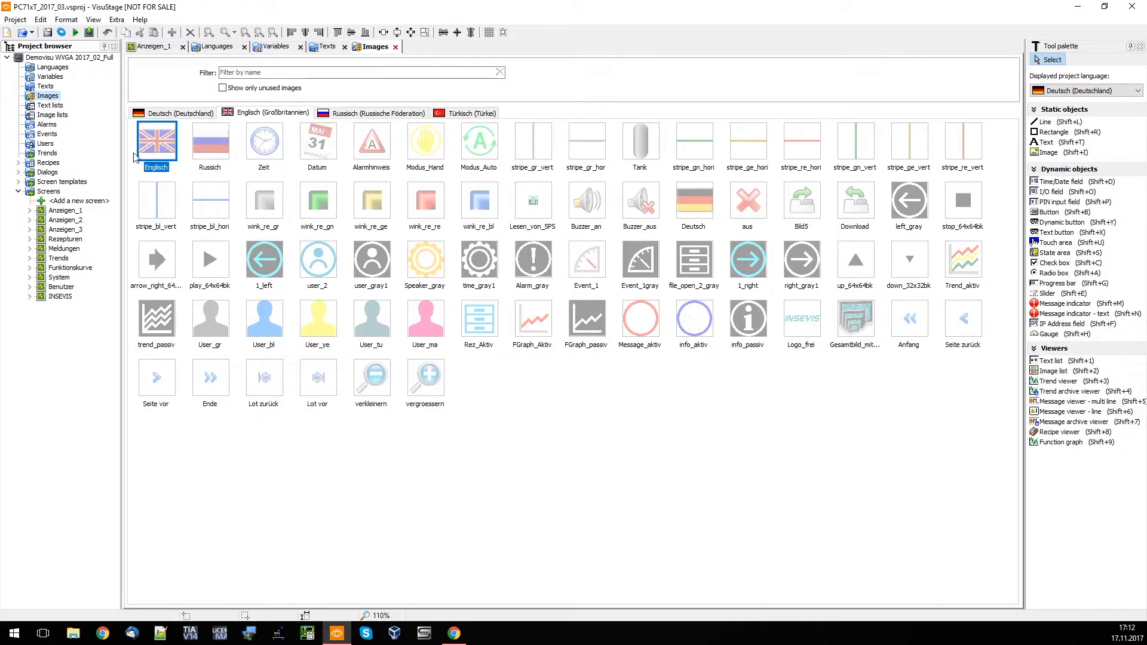
Open the project's text lists and image lists for viewing
left_click(56, 106)
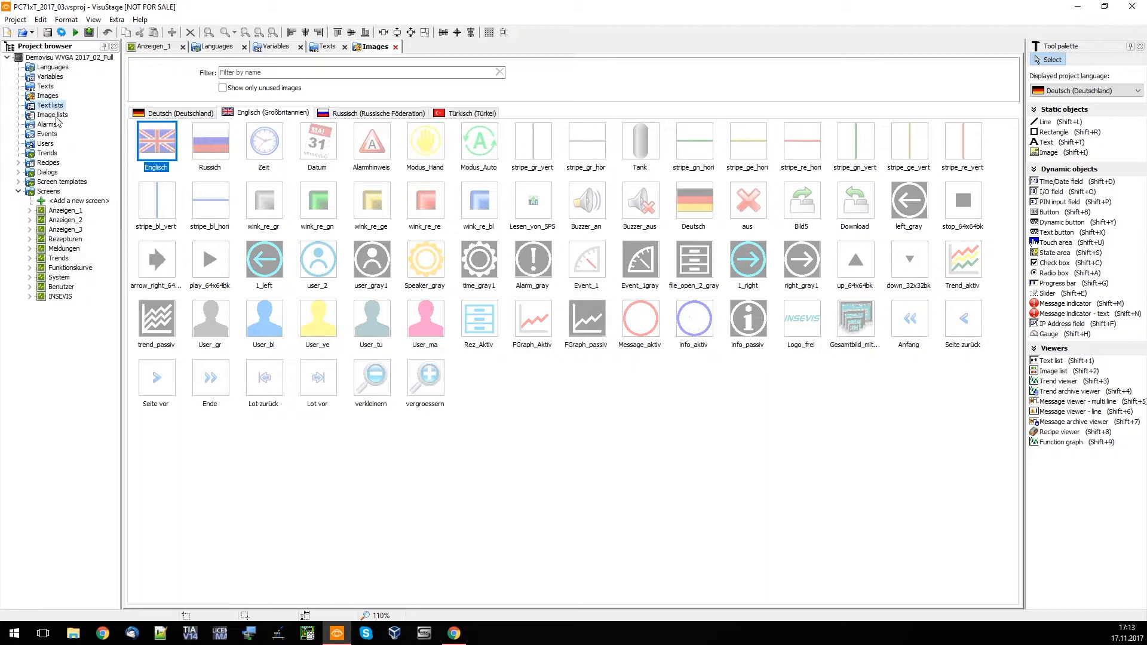
double_click(57, 107)
double_click(53, 115)
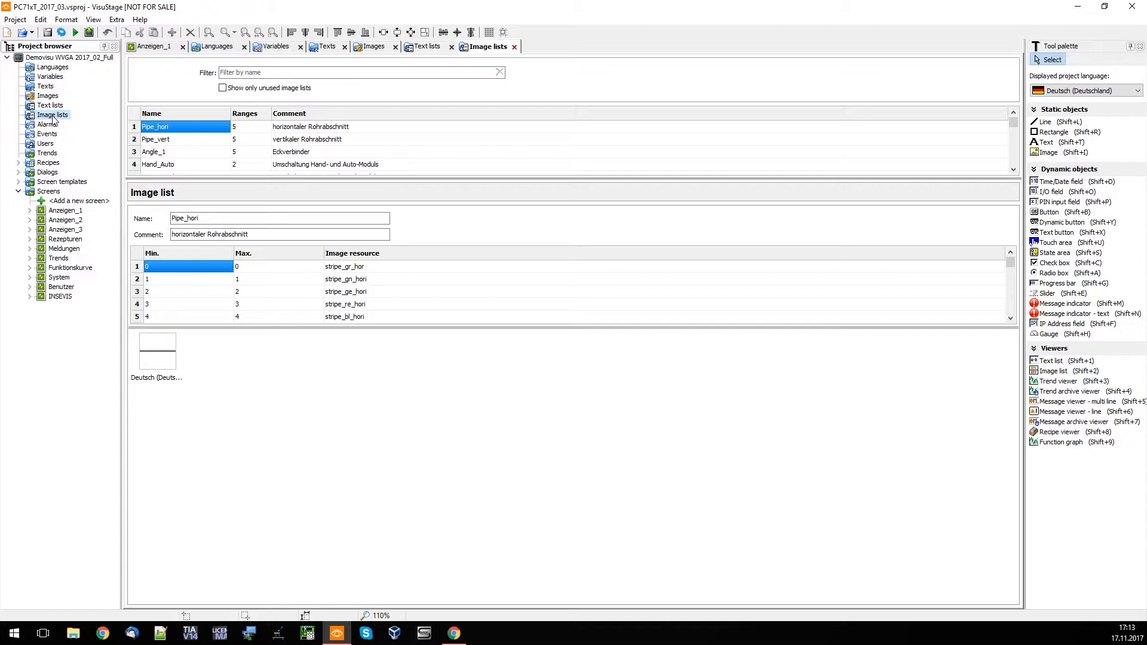
Open the alarms and inspect the first message's group, trigger bit address, acknowledge bit address and variable
double_click(51, 124)
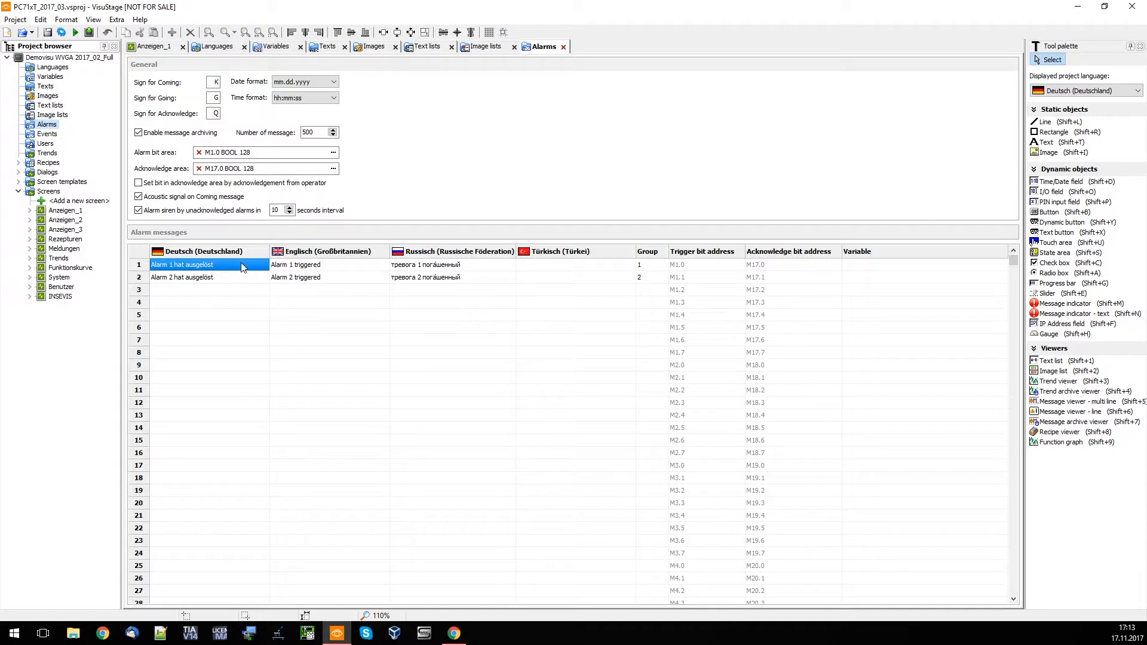
left_click(651, 264)
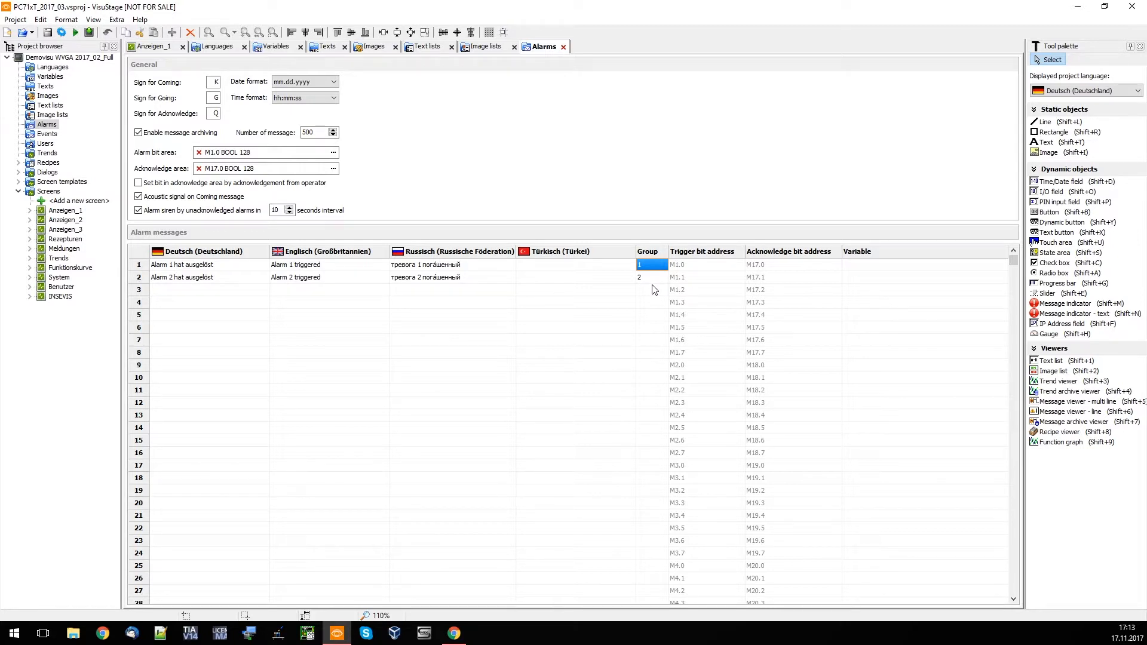
left_click(700, 266)
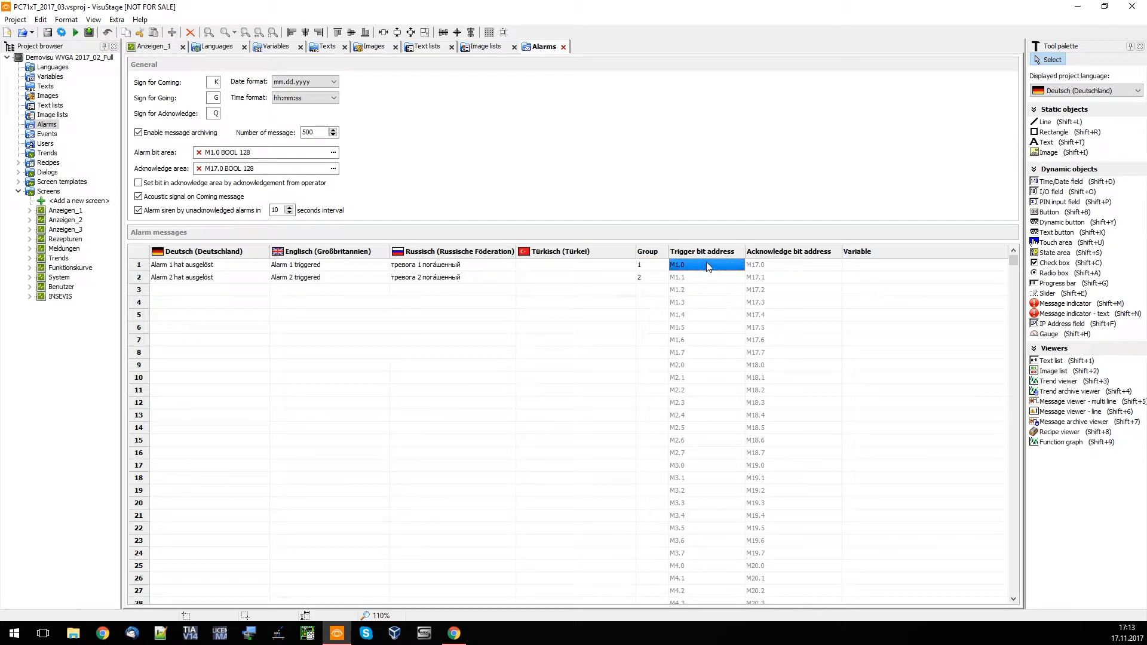
left_click(770, 266)
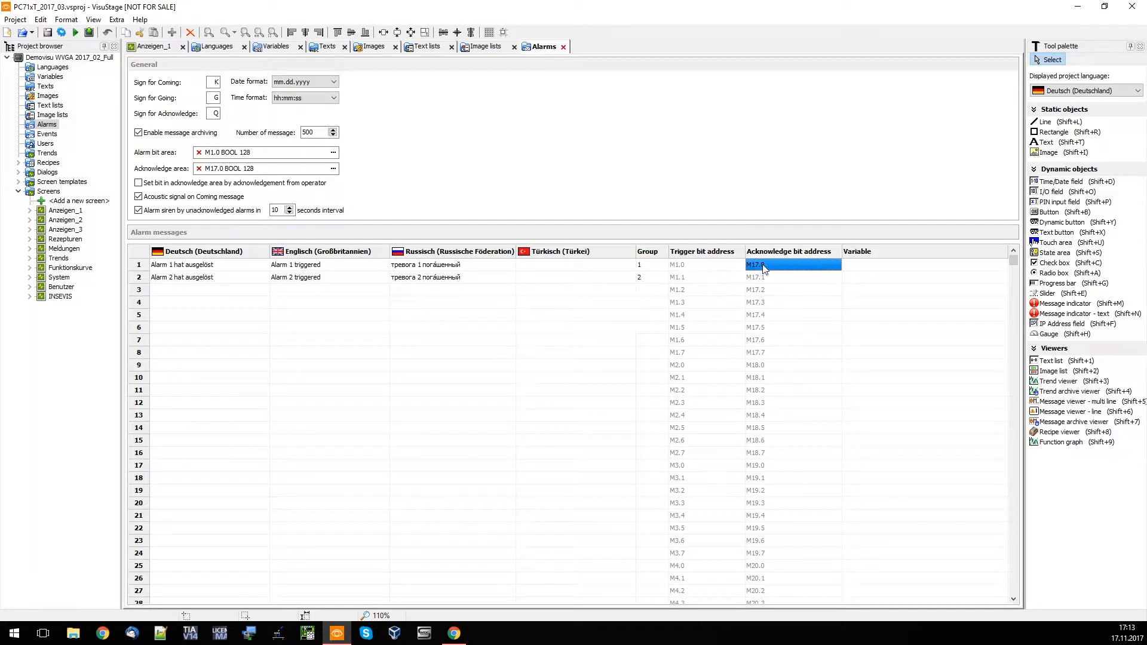
left_click(876, 264)
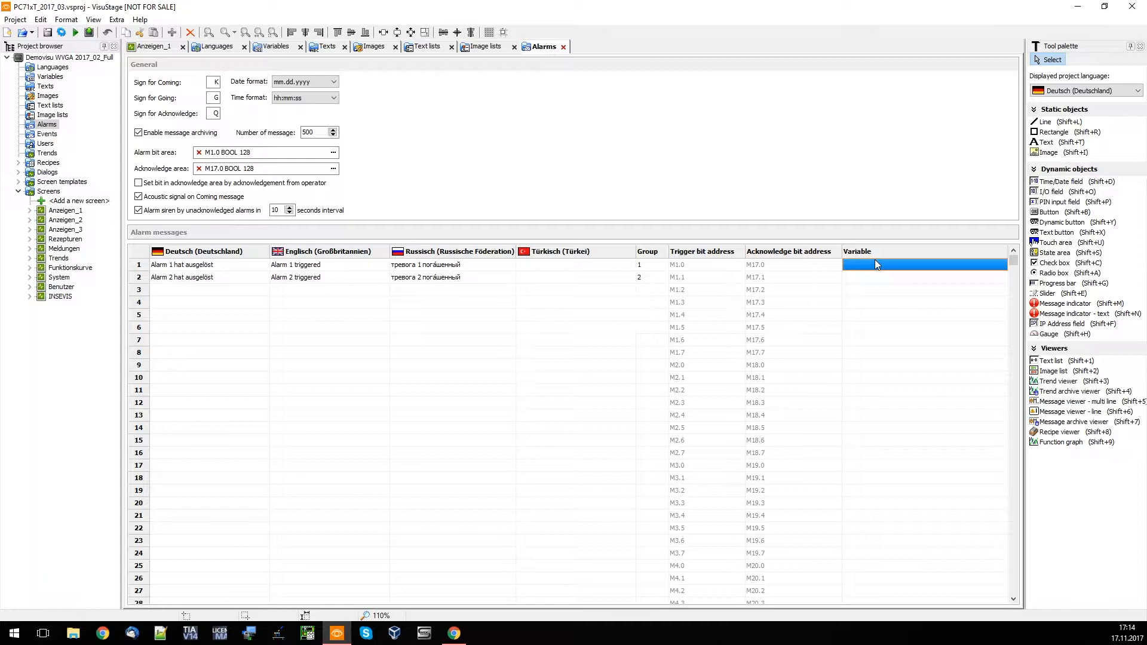
Review the project's settings for events, users and trends
left_click(48, 134)
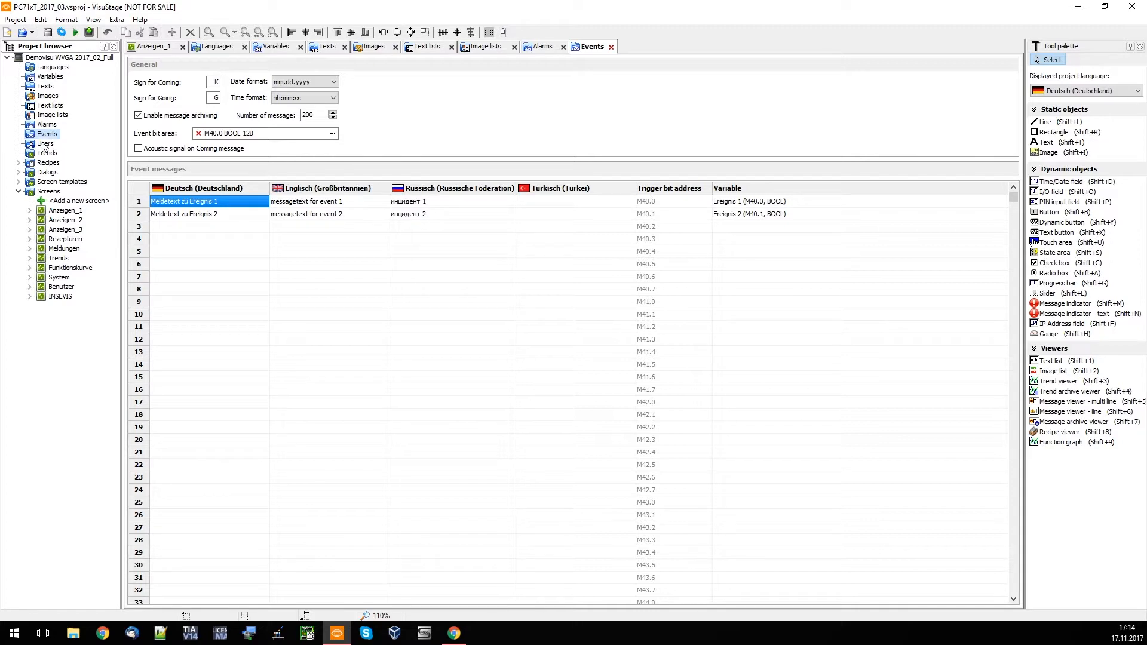
left_click(44, 145)
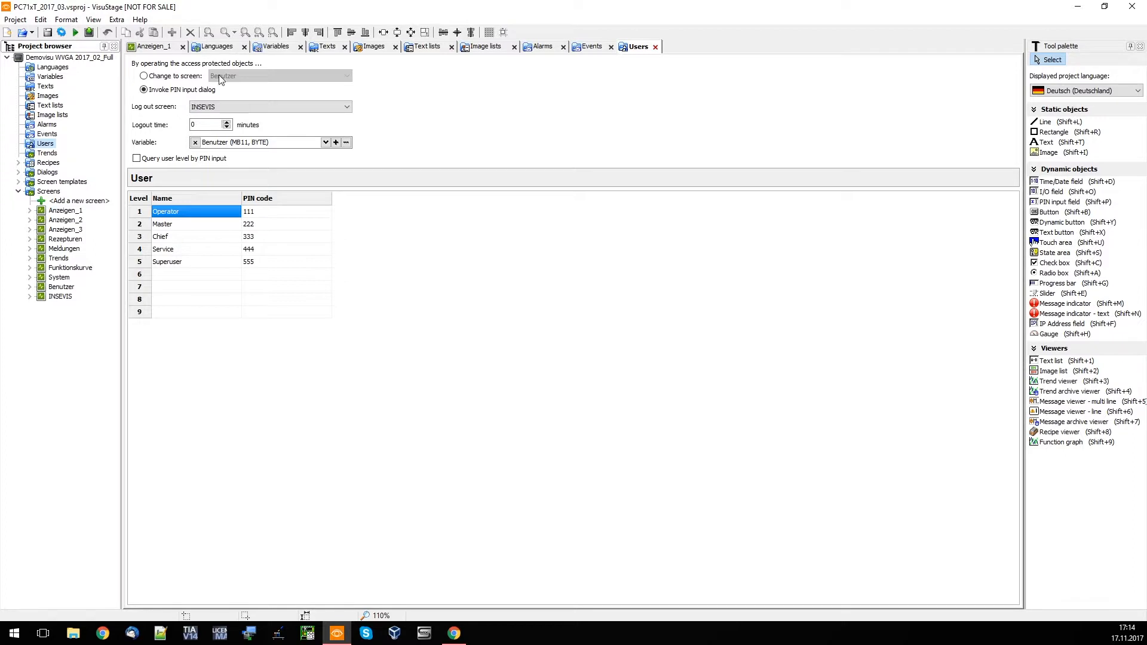
left_click(50, 153)
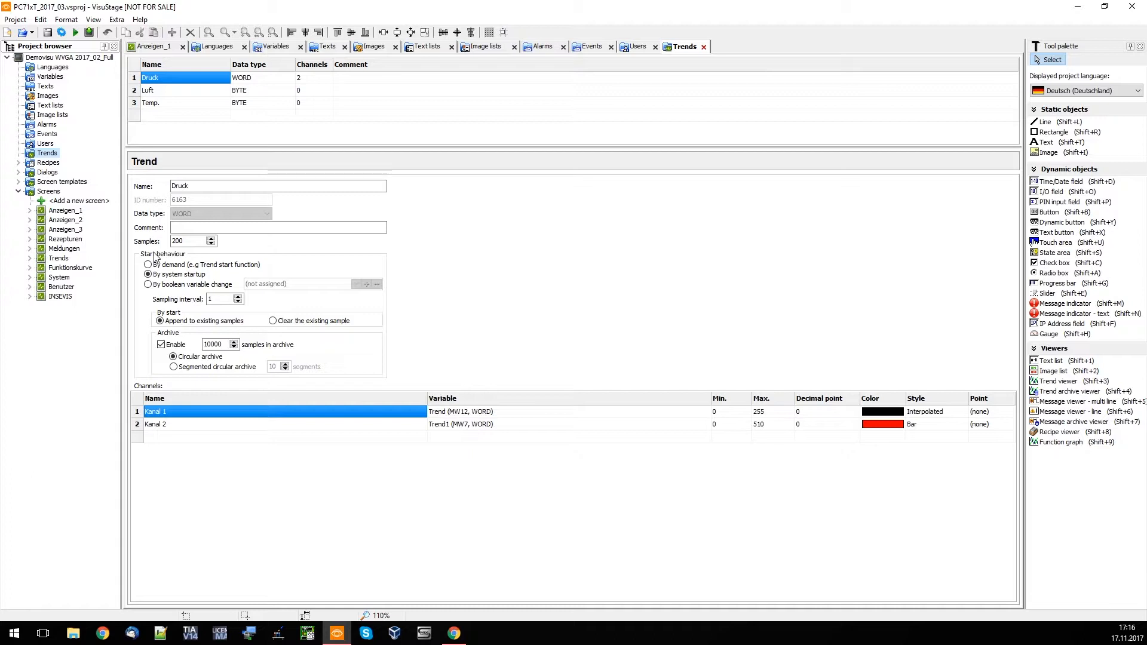
Open the Rezeptur_Rot recipe and examine its elements, the view name choices and the variable of the Wasser (Liter) element
double_click(44, 164)
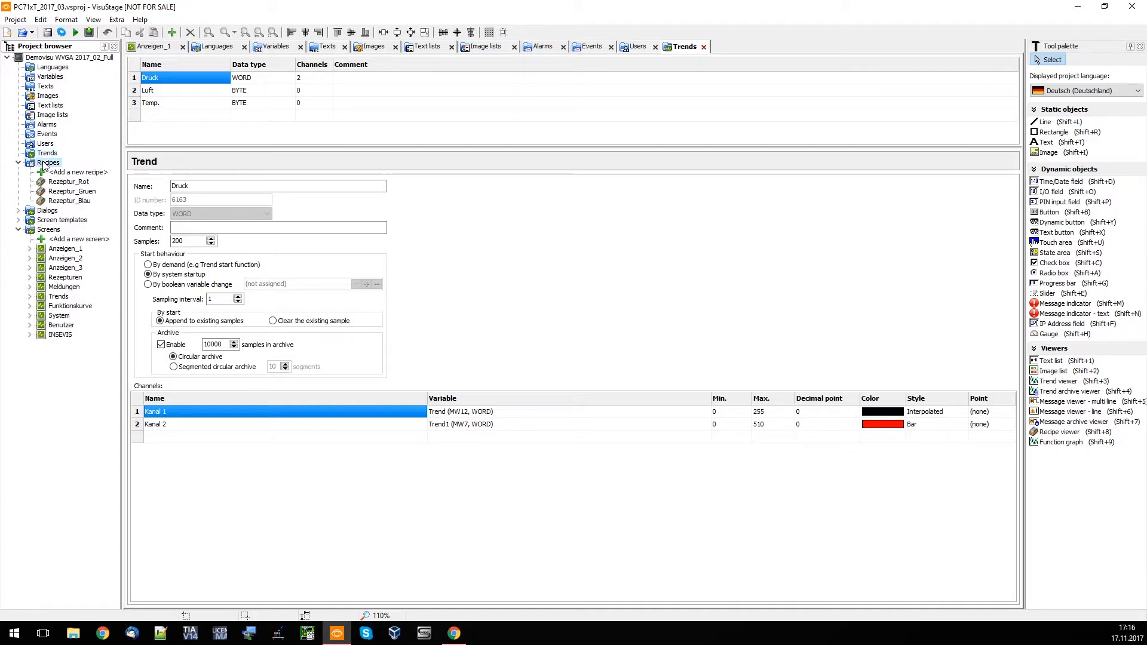
double_click(62, 182)
left_click(163, 234)
left_click(199, 250)
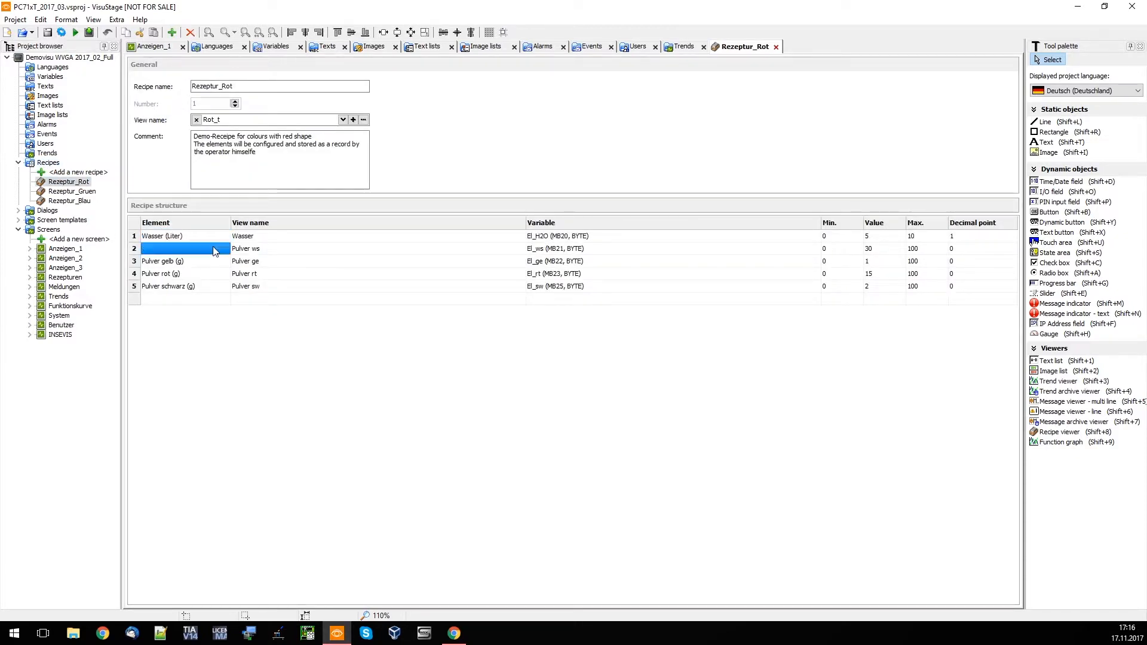
left_click(250, 237)
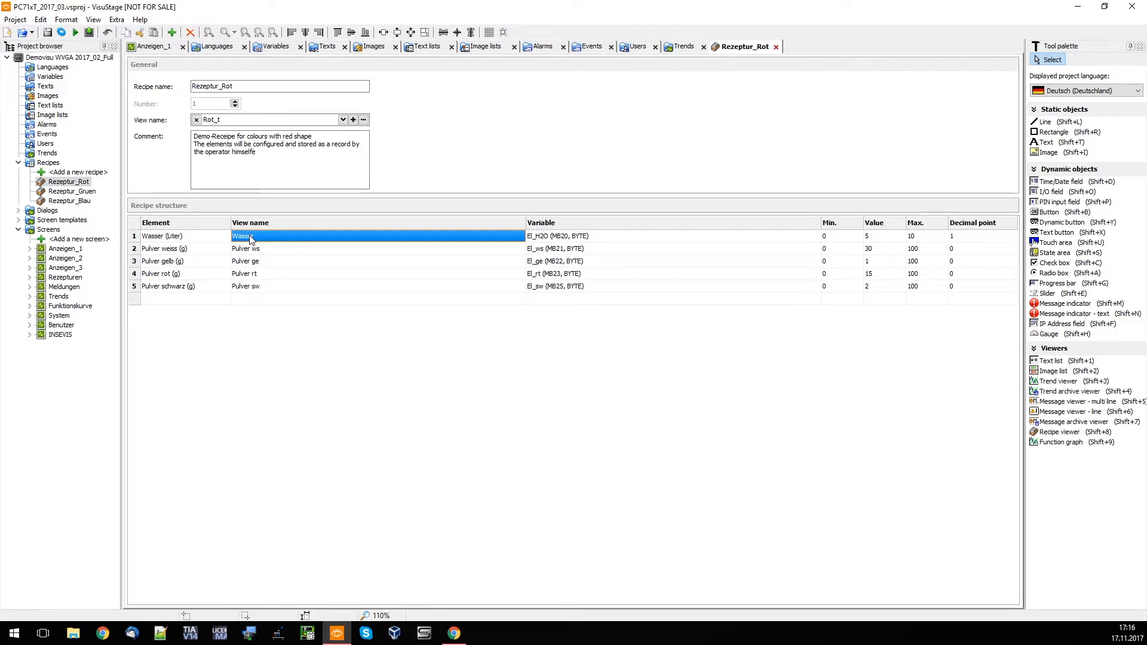
left_click(402, 238)
left_click(520, 236)
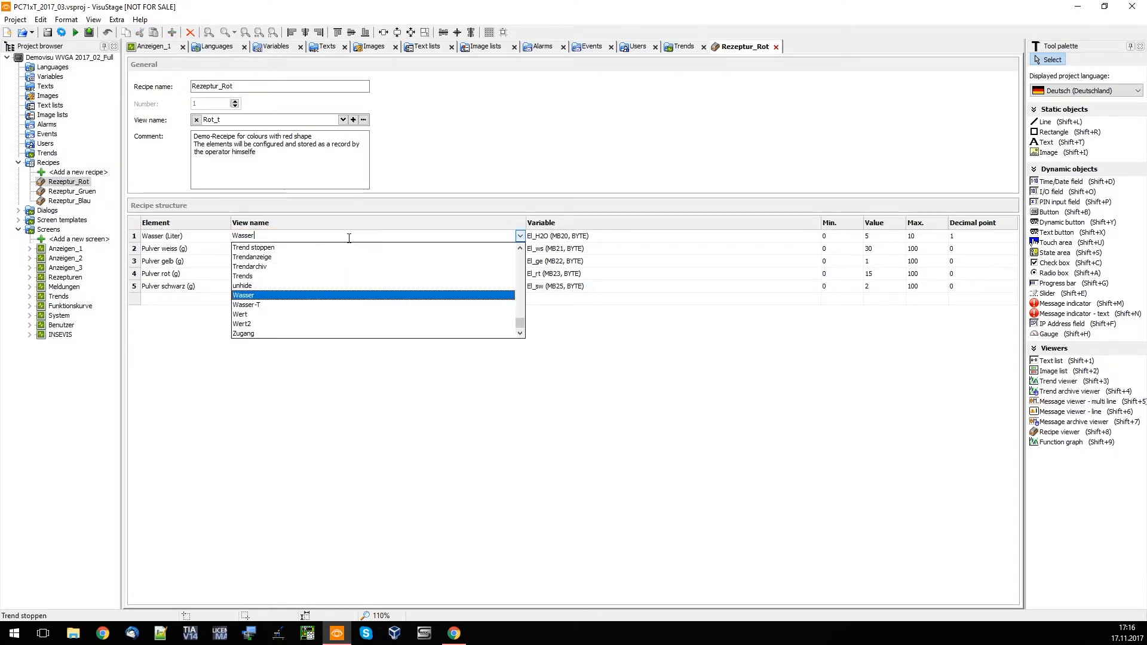
left_click(585, 237)
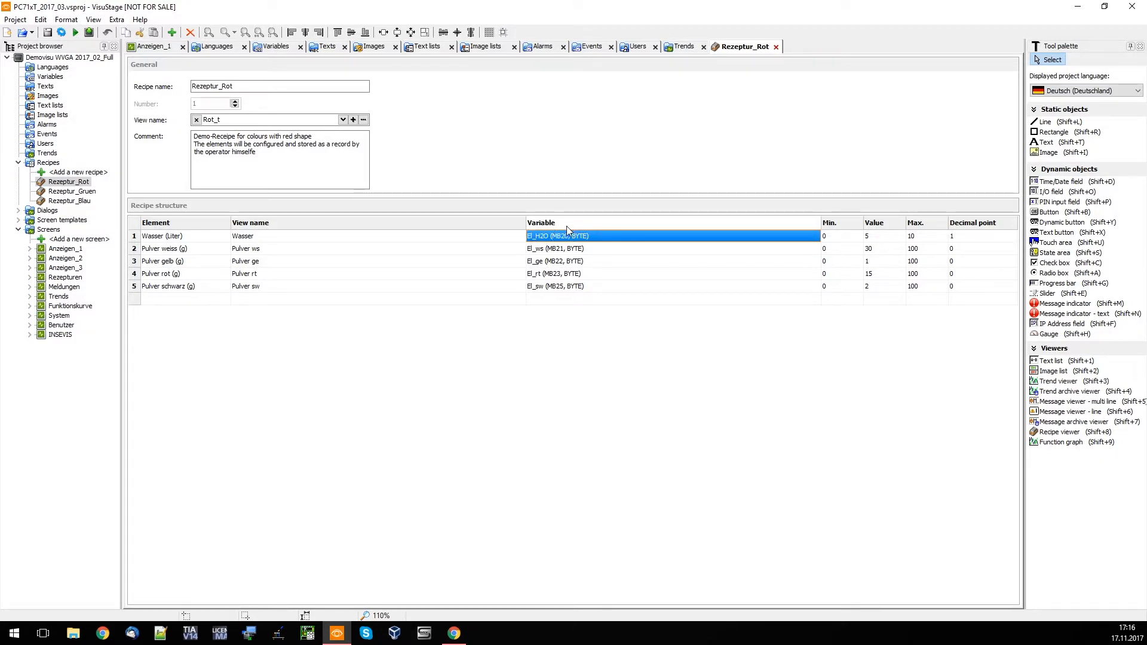
Inspect the minimum, maximum, default value and decimal point settings of the Wasser (Liter) element
left_click(836, 237)
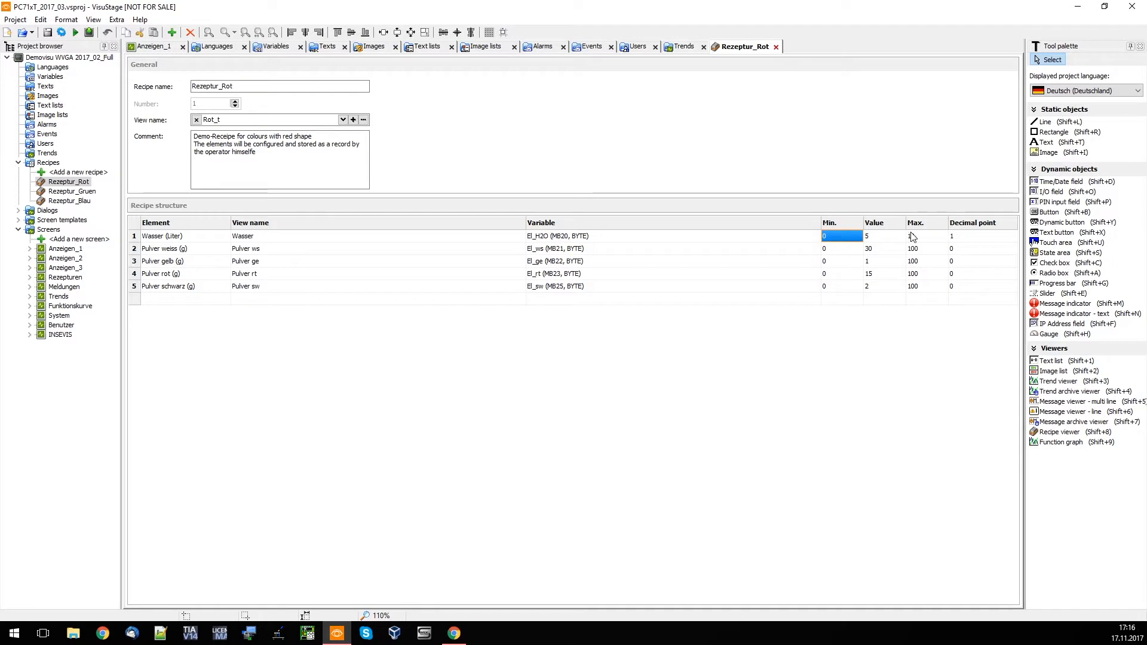
left_click(928, 237)
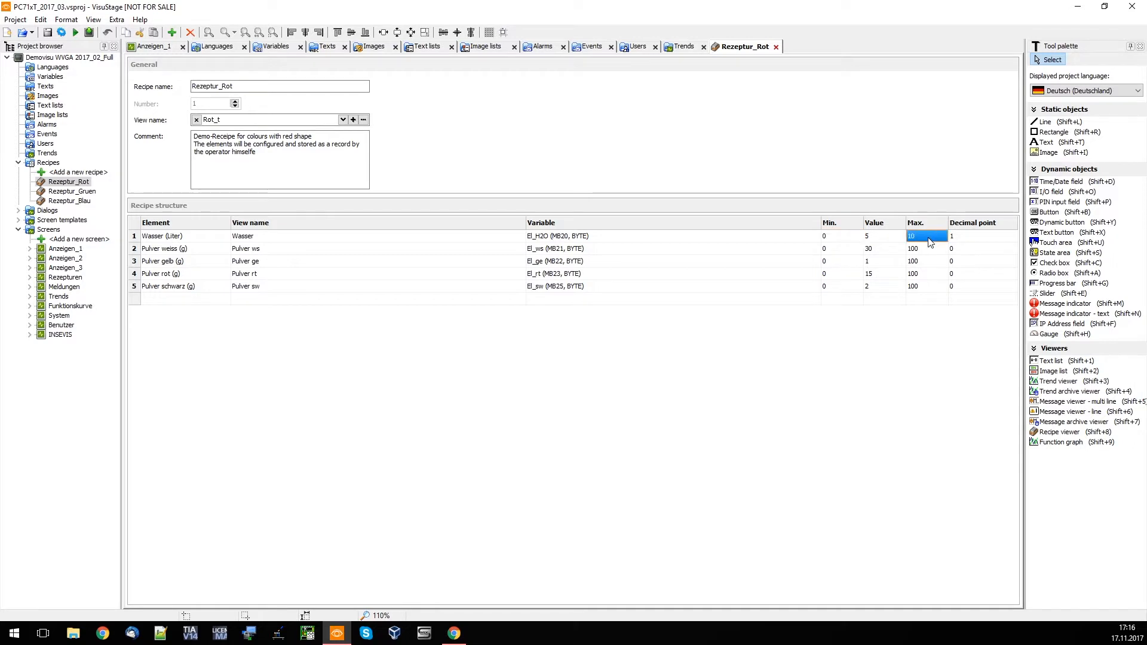
left_click(888, 234)
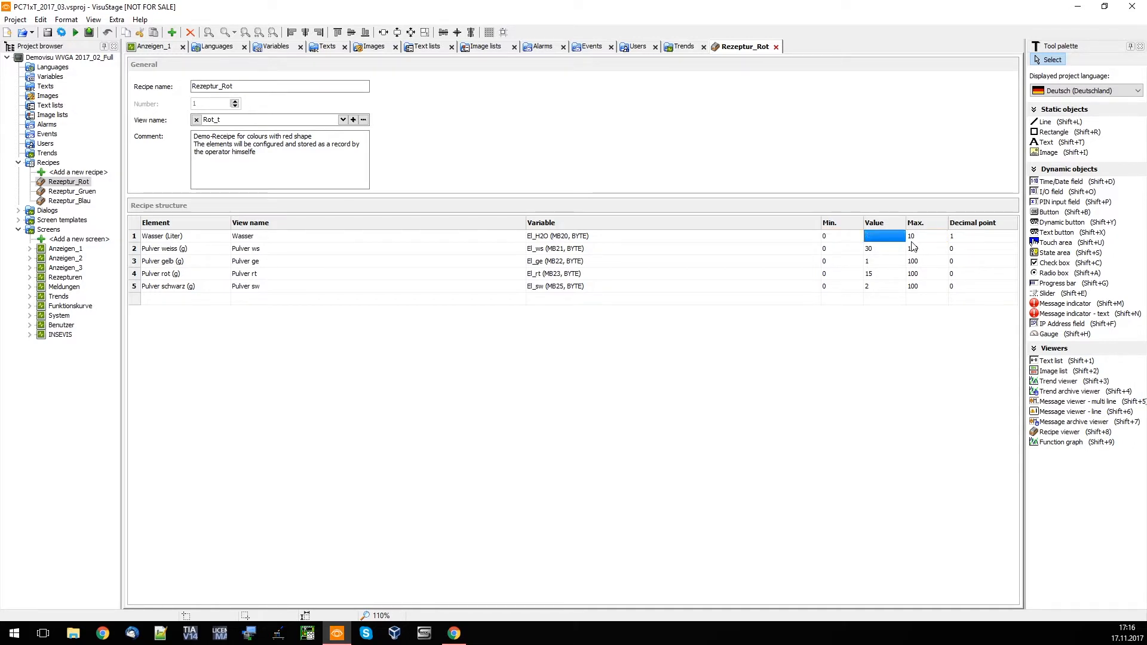
left_click(968, 234)
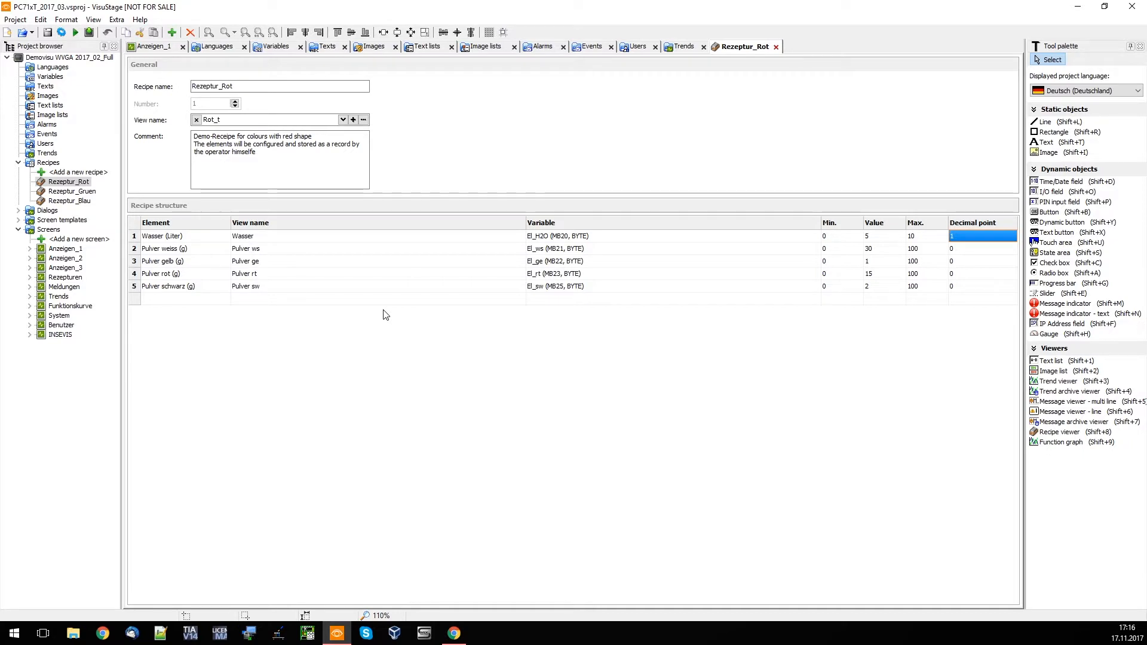
Look through the Digital input, PIN input and Date Time input dialogs and return to Digital input
double_click(47, 210)
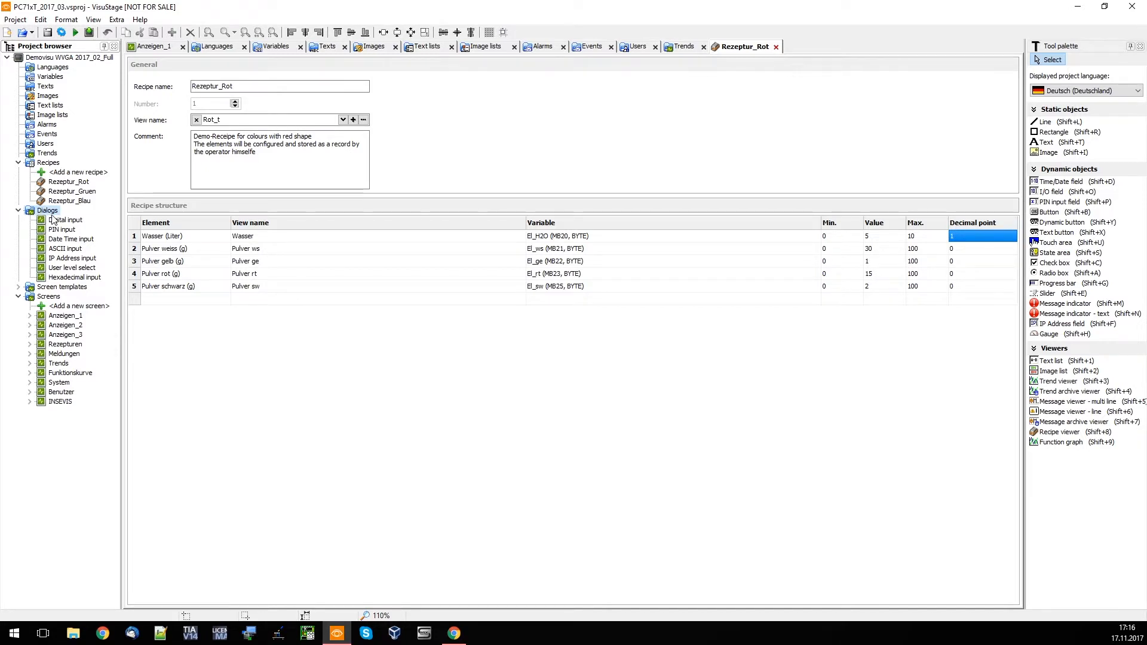
double_click(65, 220)
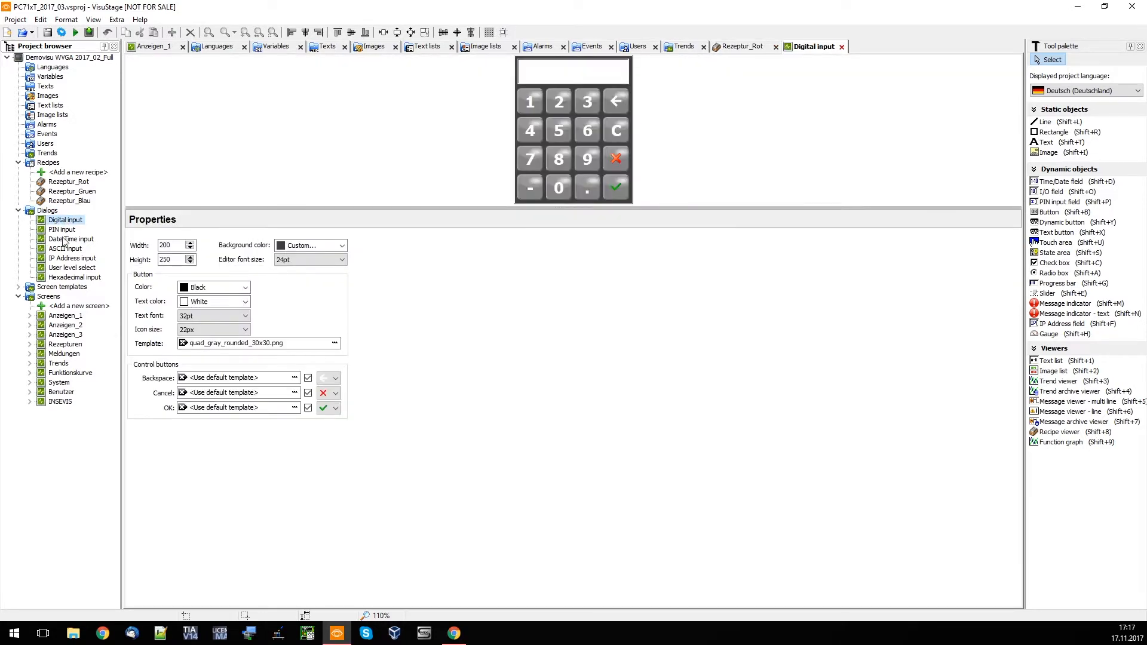
double_click(70, 229)
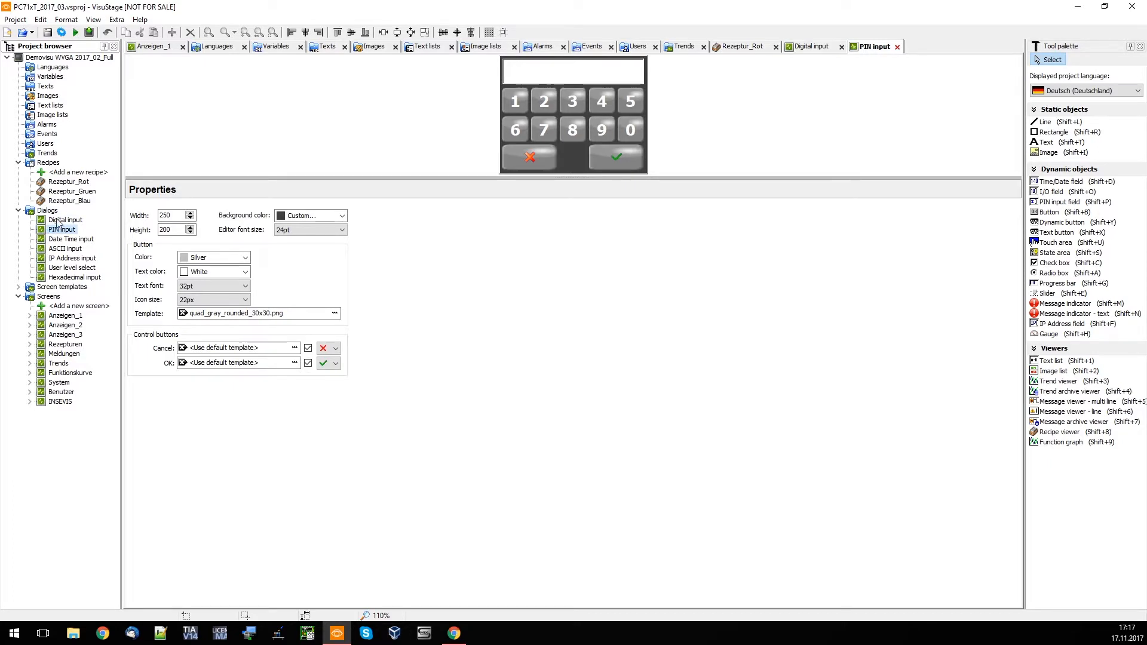
double_click(67, 239)
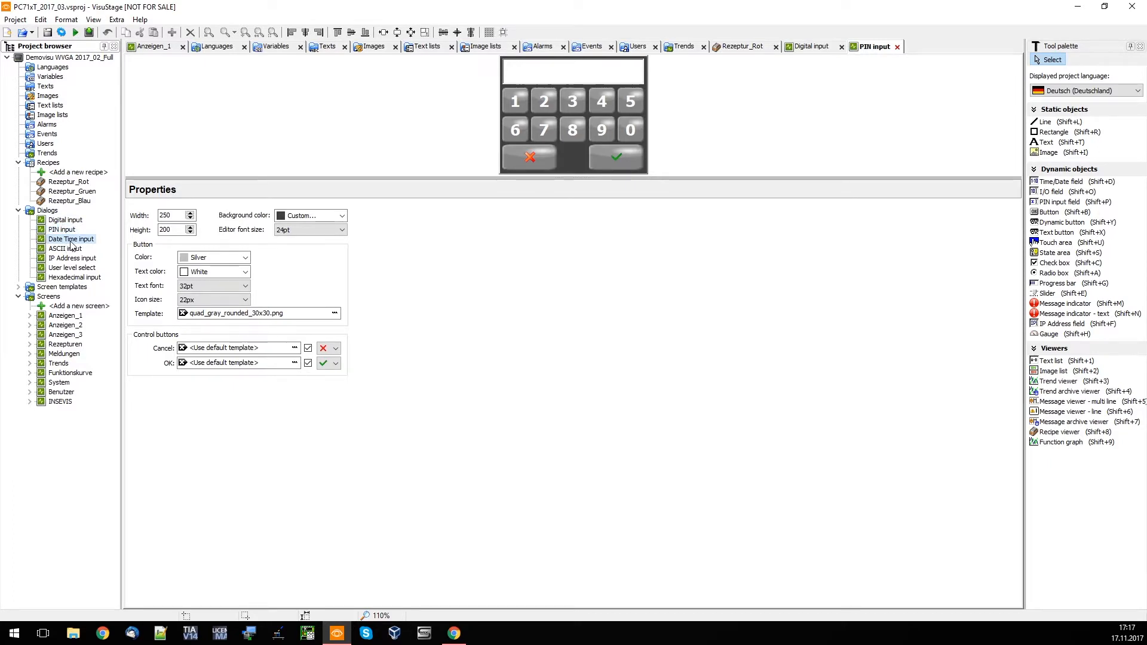
double_click(65, 220)
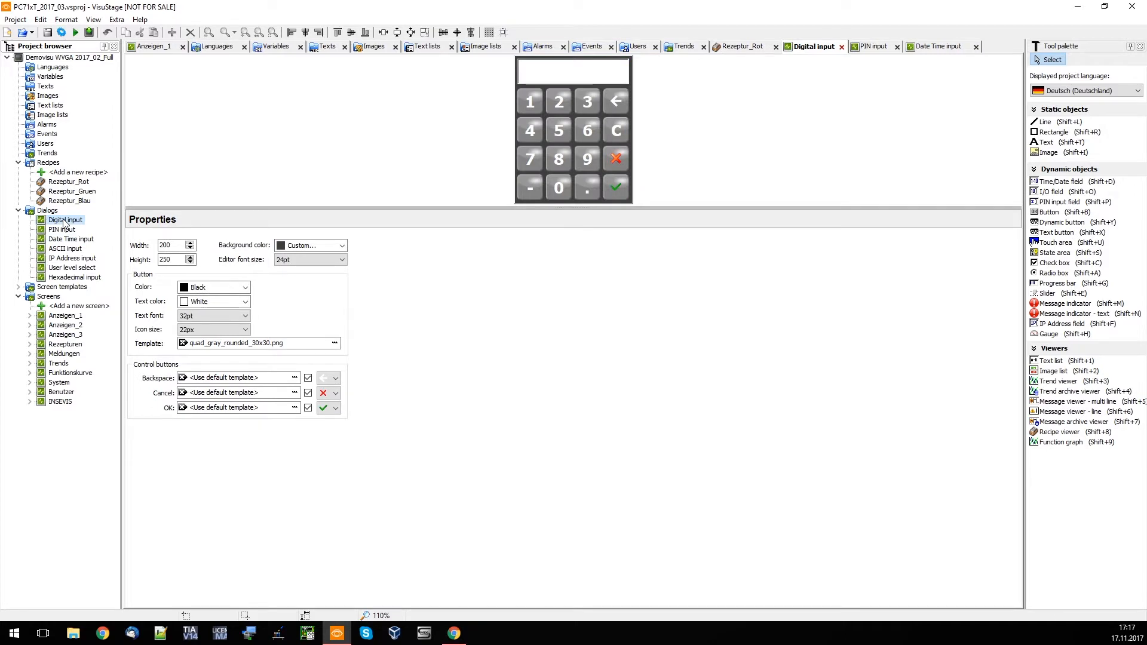
Enlarge the Digital input preview area and set the dialog's width to 192 and height to 240 pixels
left_click_drag(447, 208, 473, 318)
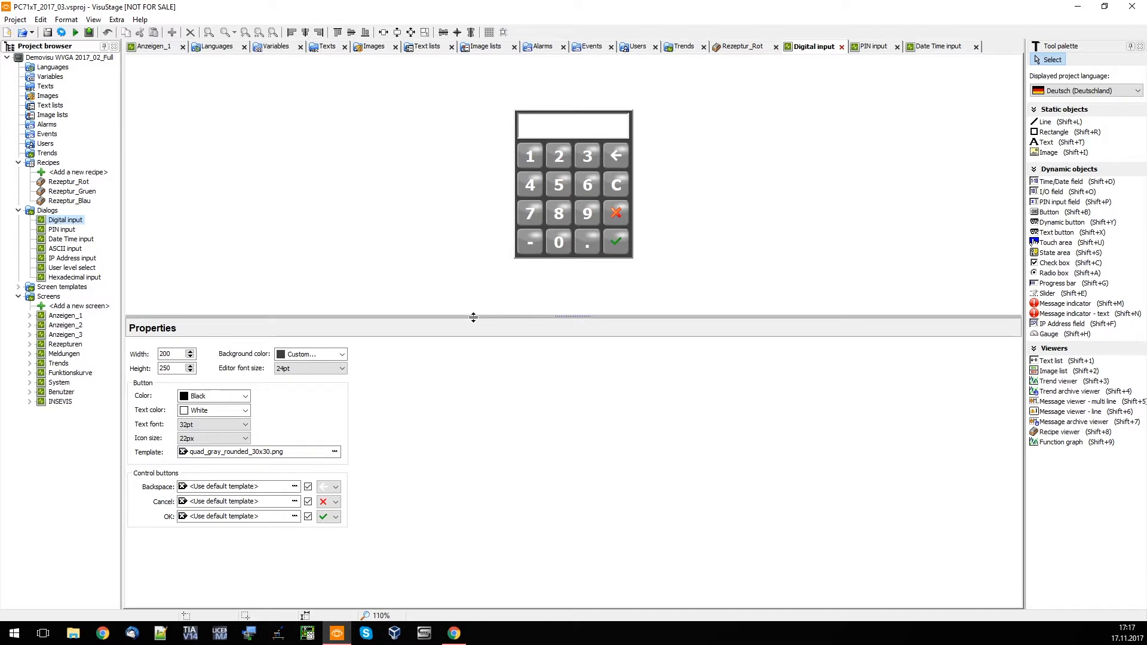
double_click(170, 354)
type("193")
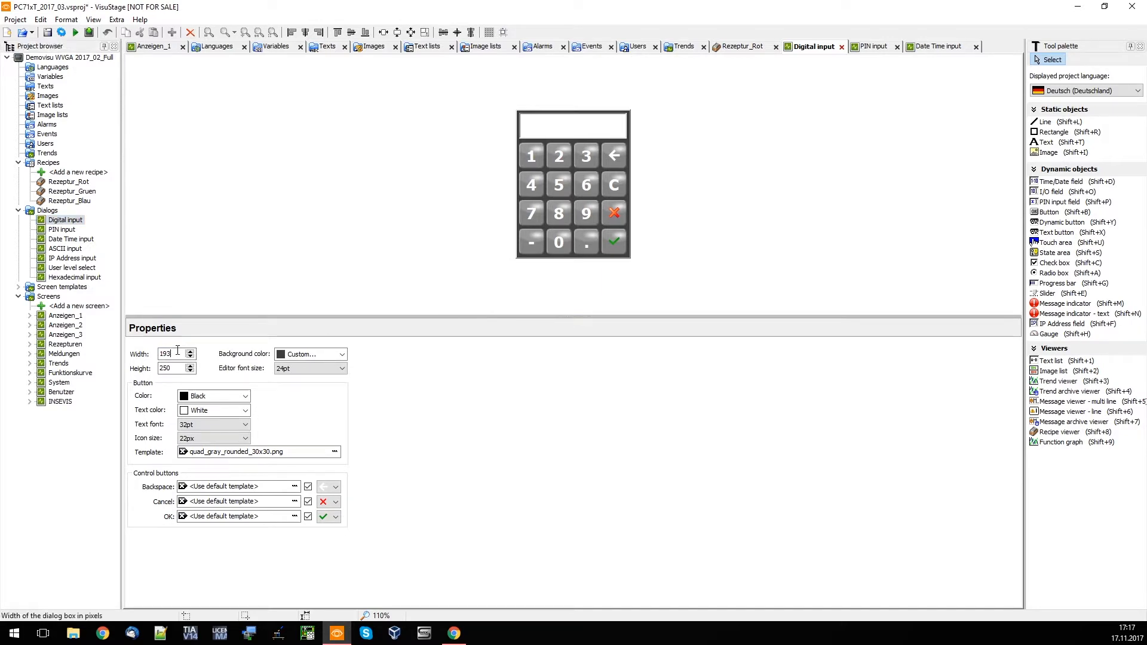
key("BackSpace")
type("2")
double_click(170, 368)
type("247")
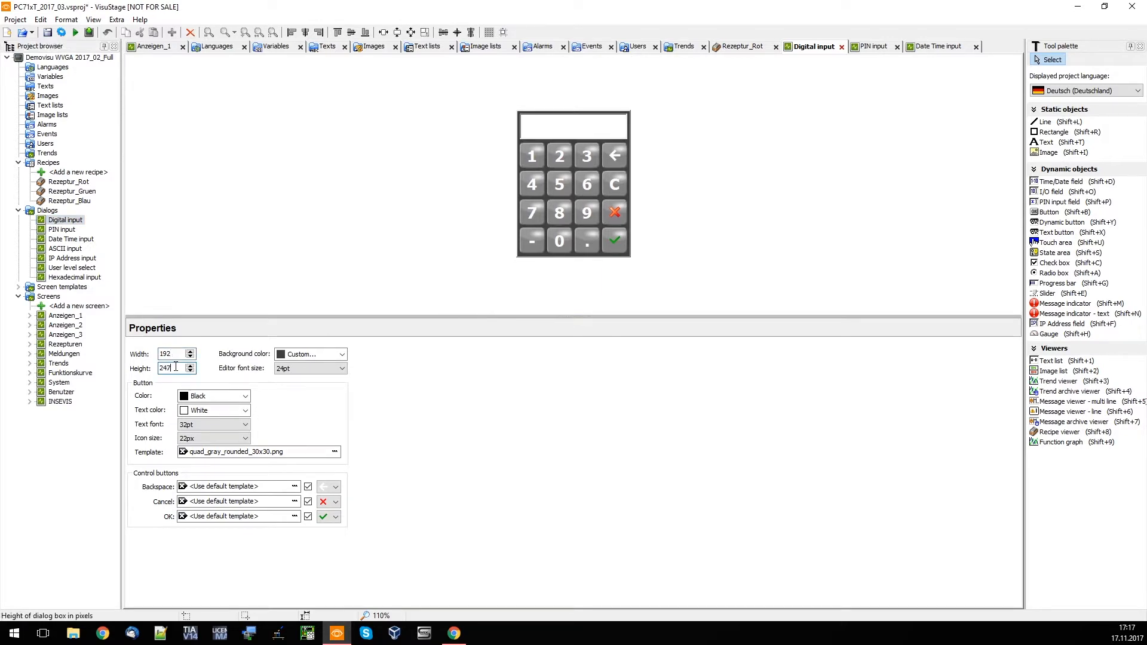
key("BackSpace")
type("0")
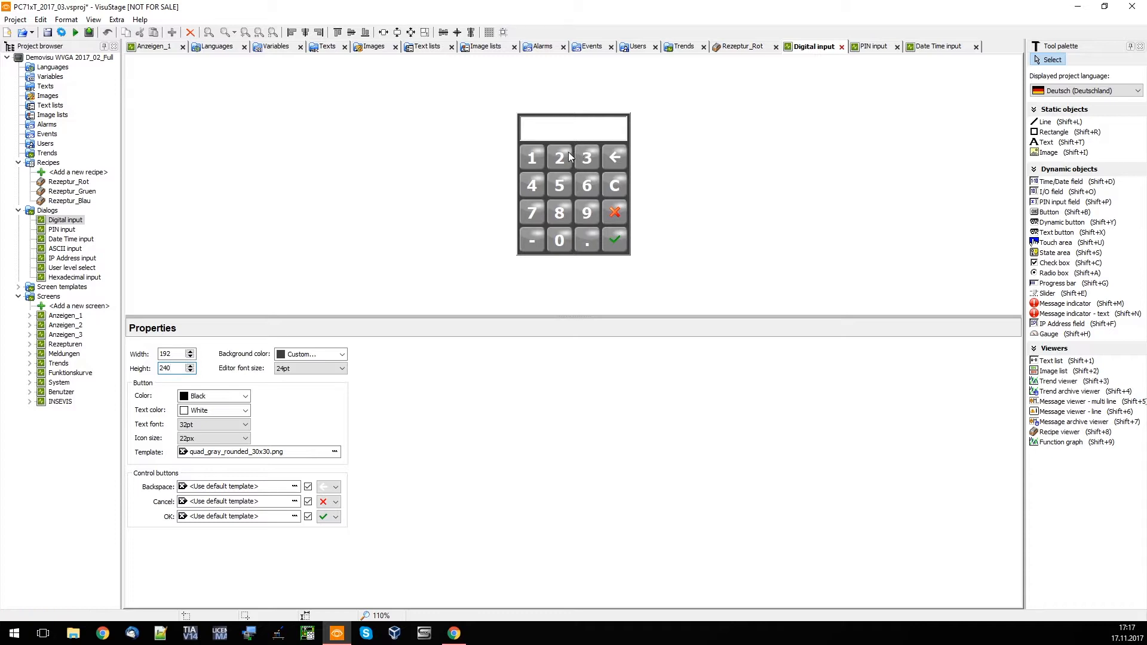
Set the Digital input dialog's background color to Maroon and check the available editor font sizes
left_click(310, 357)
left_click(304, 386)
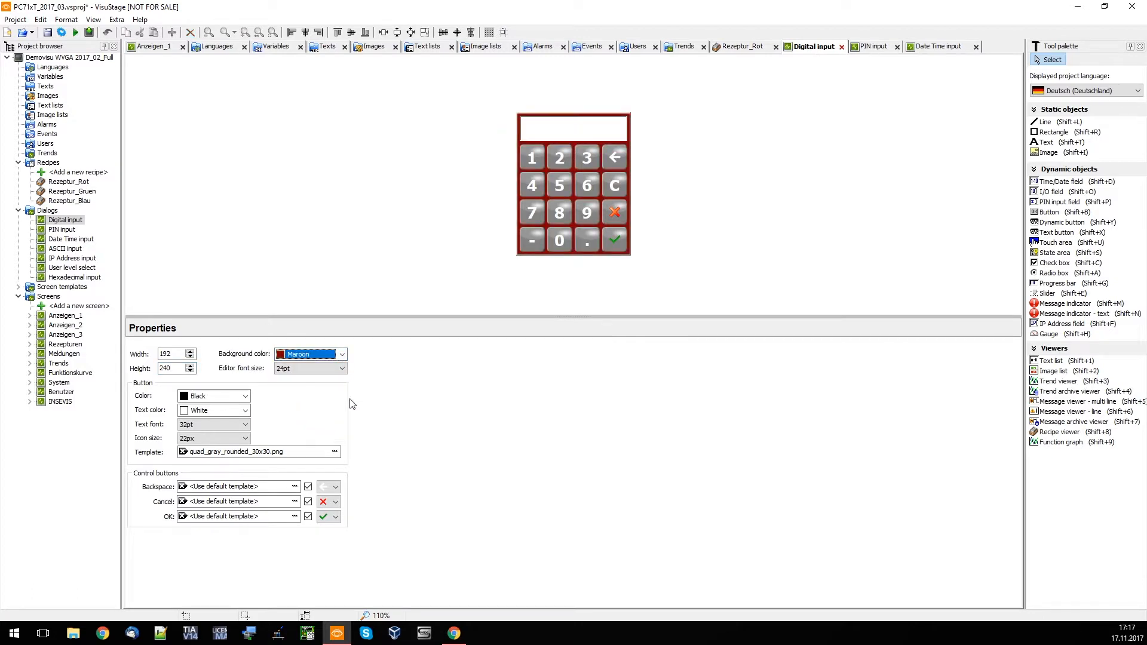
left_click(302, 369)
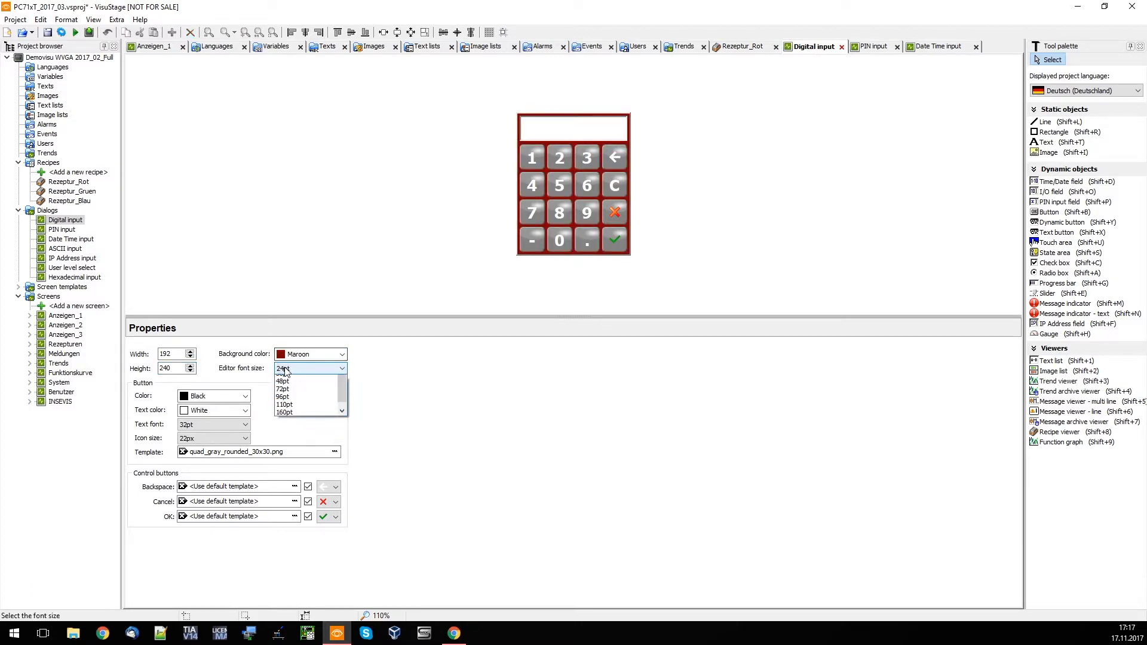
left_click(401, 383)
left_click(306, 370)
left_click(306, 370)
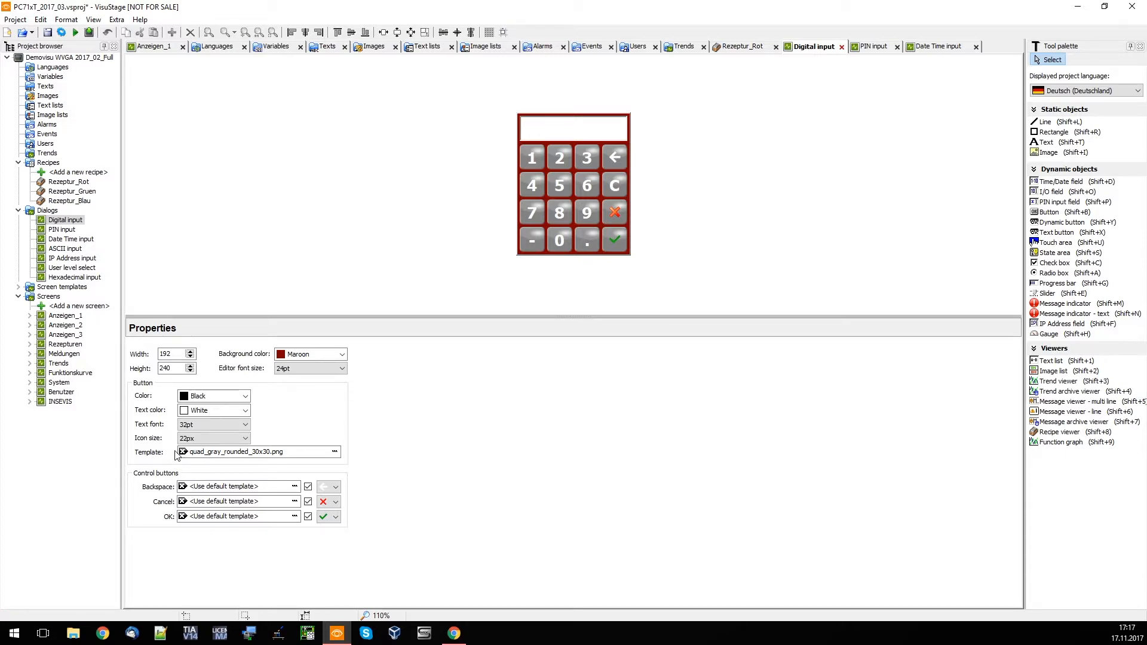
Open the Kopfzeile_standard screen template and inspect its middle and upper background rectangles
double_click(66, 287)
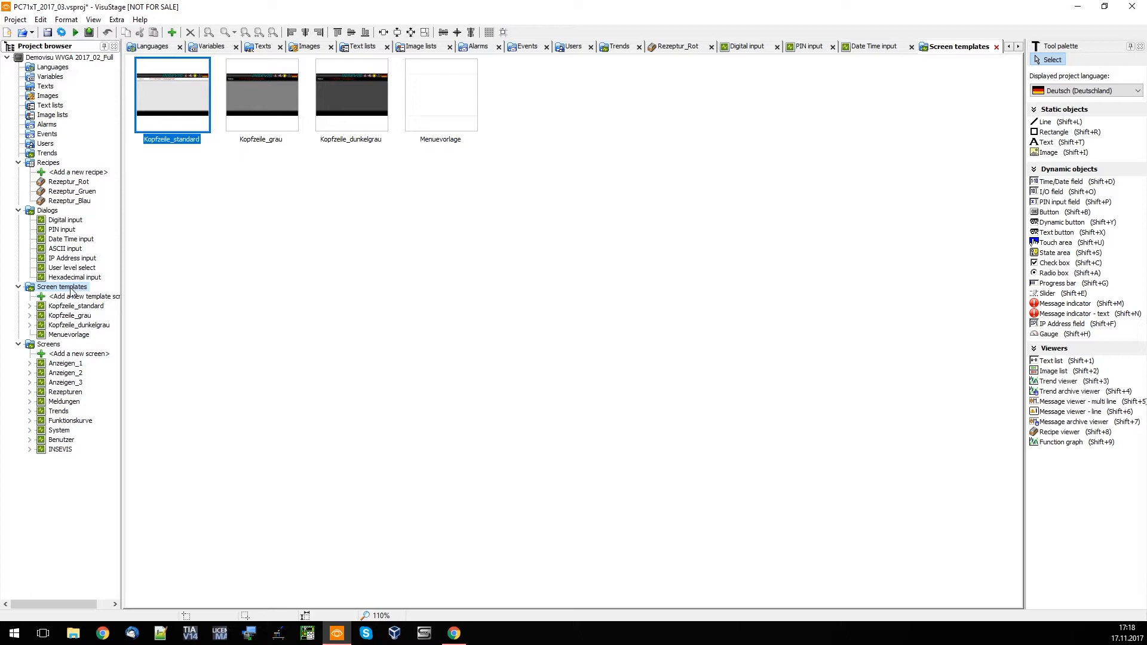
left_click(207, 169)
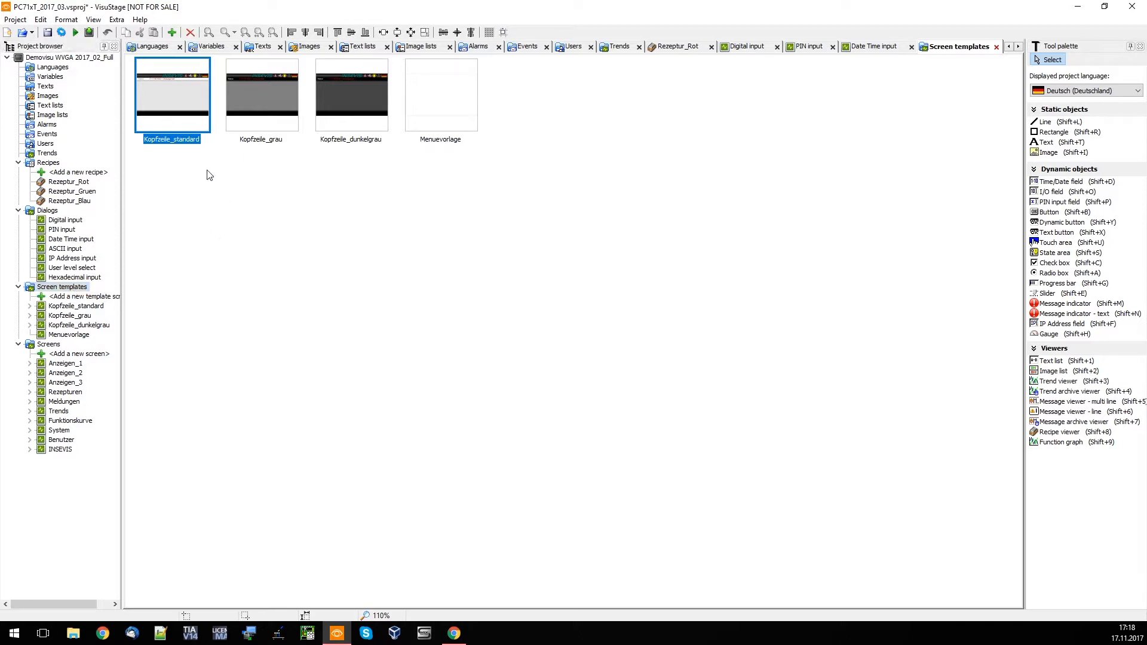
double_click(172, 83)
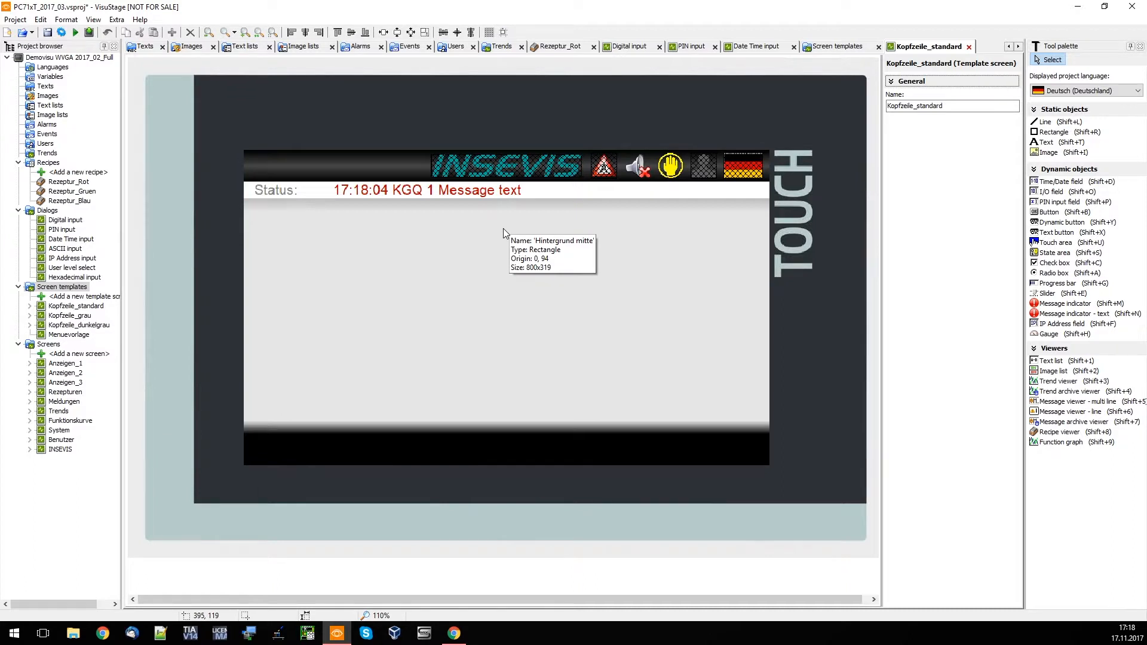
left_click(411, 258)
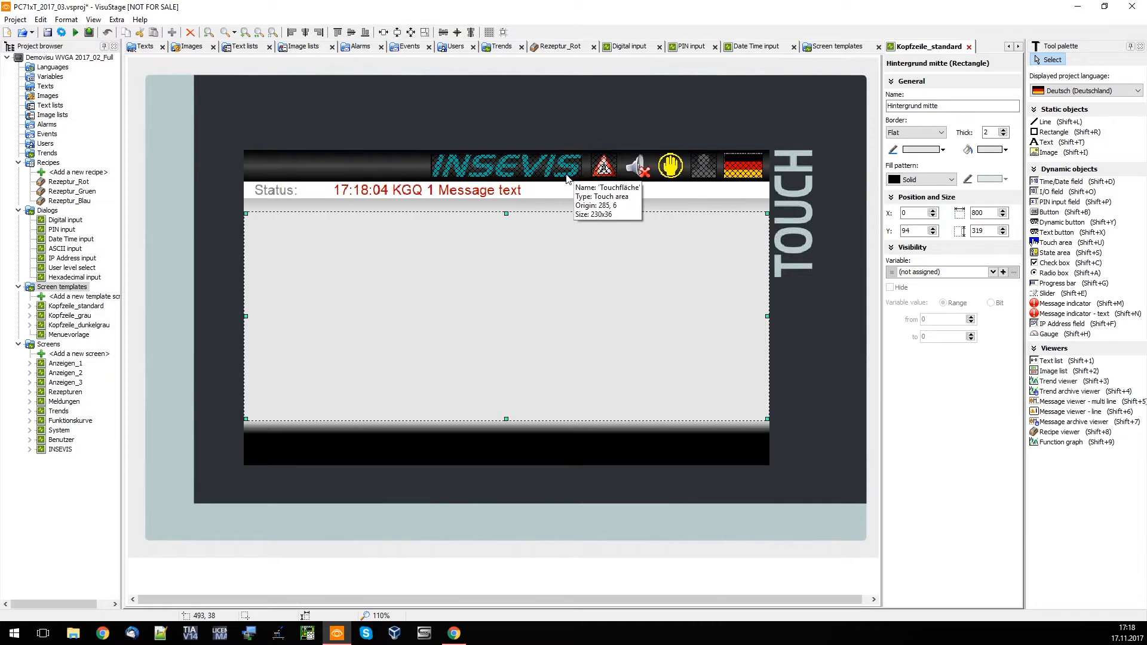
left_click(421, 169)
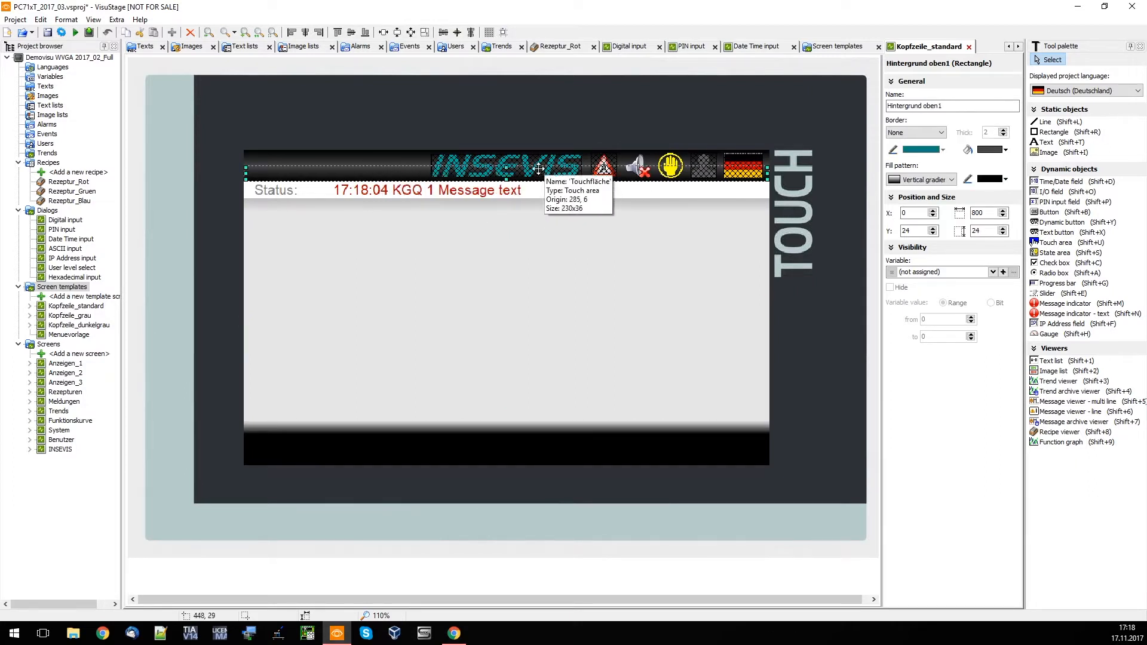
left_click(636, 222)
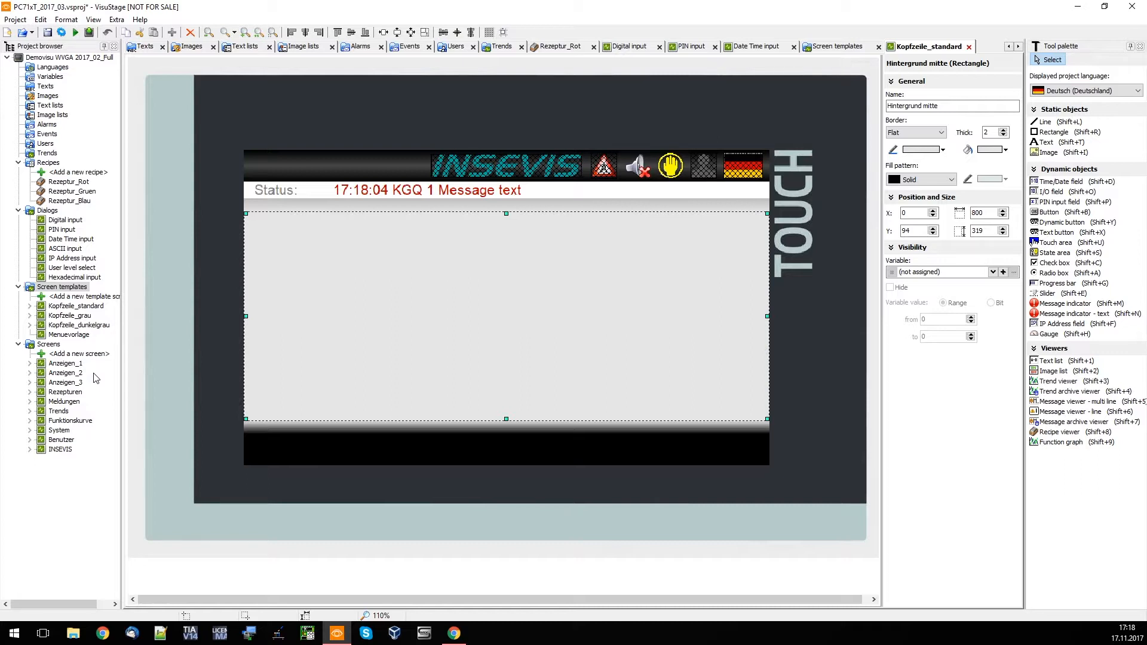
Try the Kopfzeile_grau template on the Anzeigen_1 screen and switch it back to Kopfzeile_standard
double_click(68, 364)
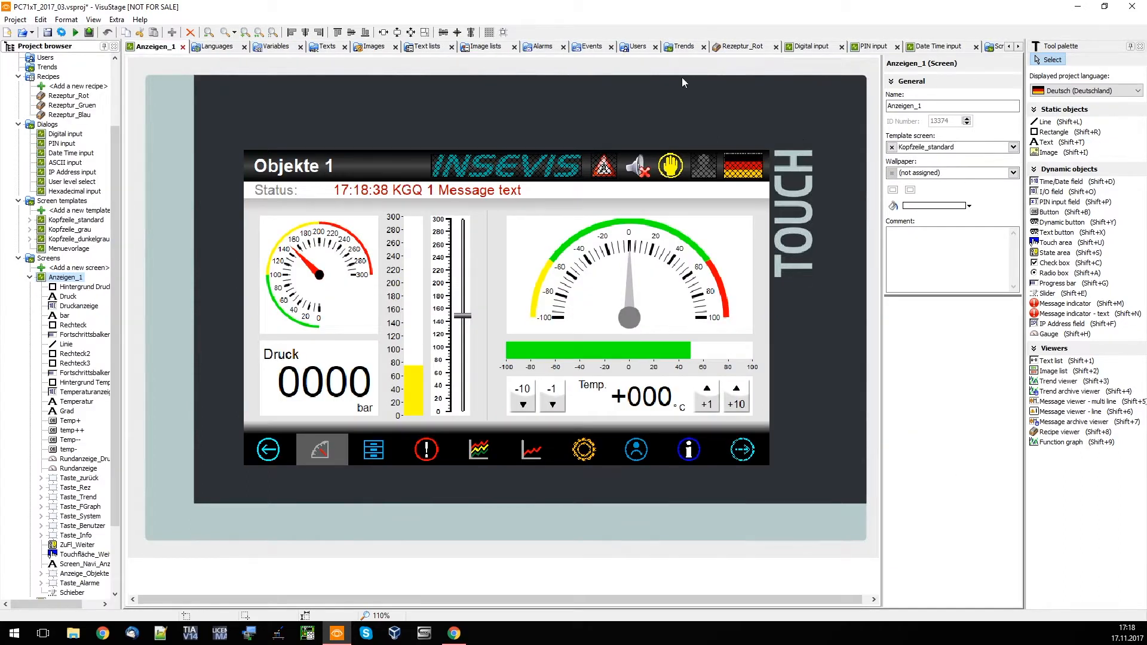
left_click(1013, 147)
left_click(954, 168)
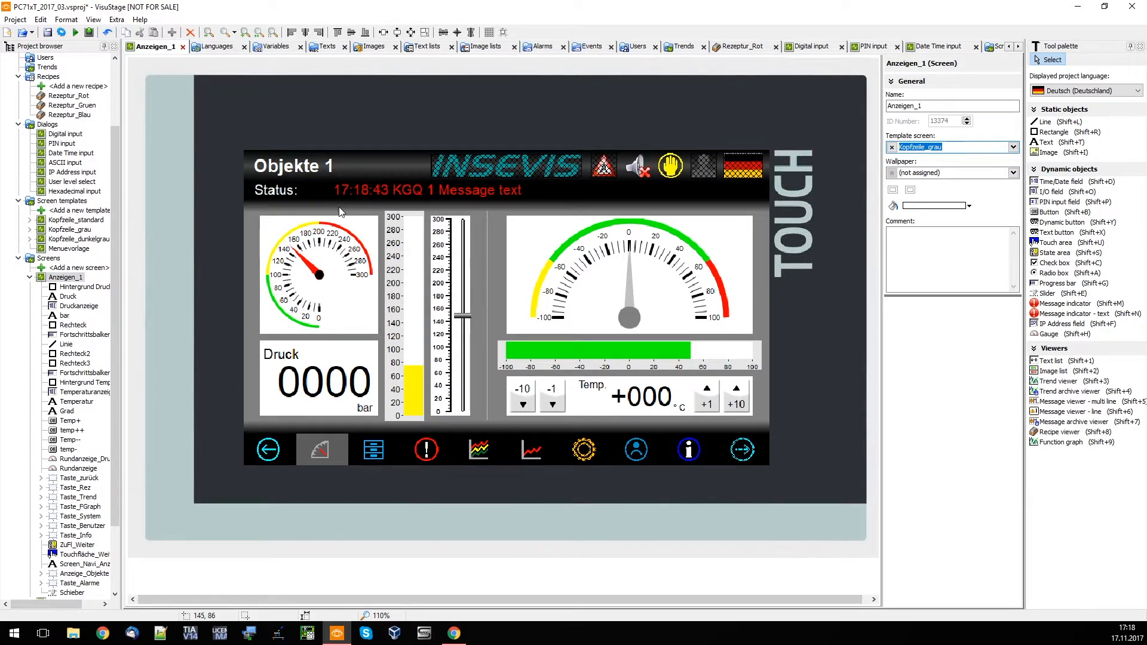
left_click(940, 179)
left_click(962, 172)
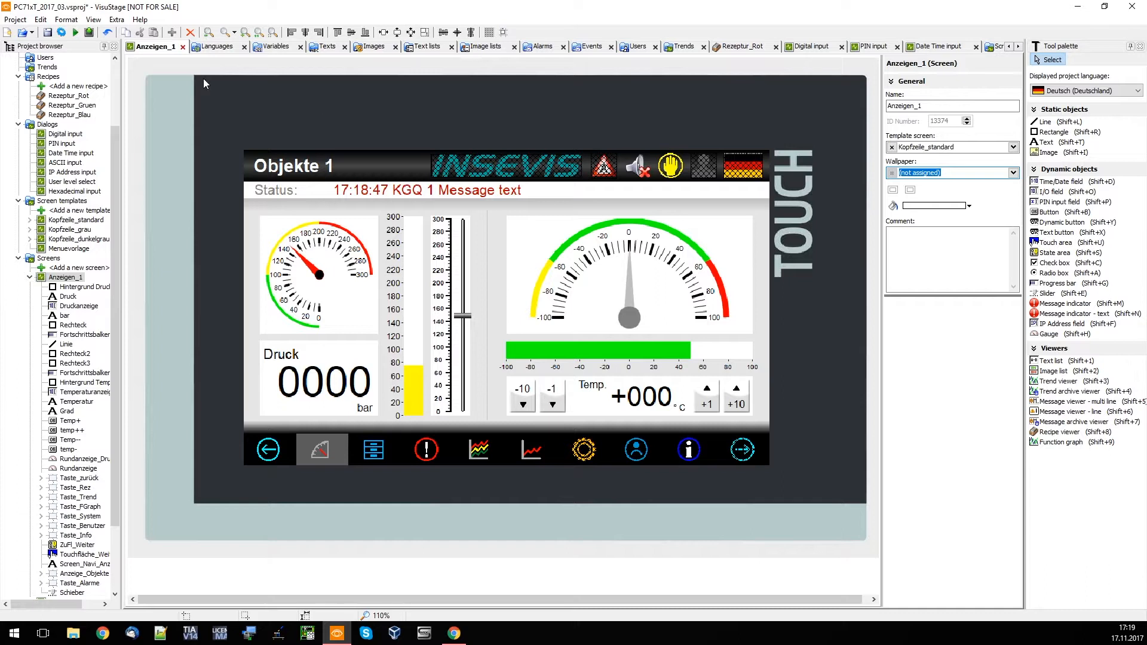
Simulate the project, raising the temperature to +33 °C and moving the pressure slider to about 166 bar
left_click(75, 33)
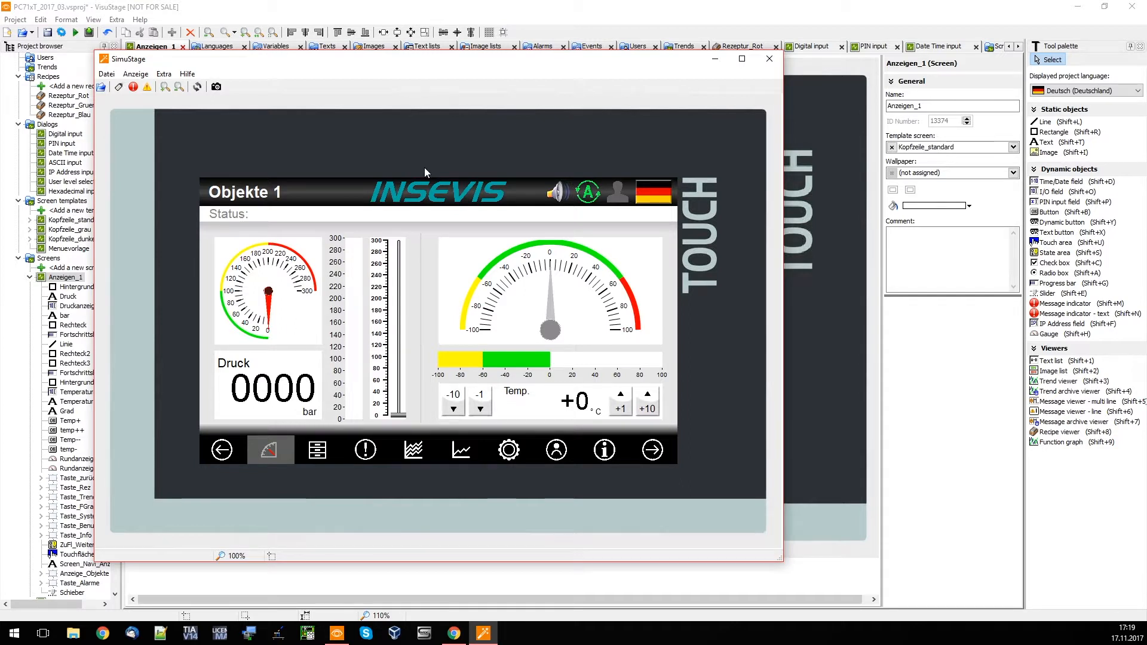
left_click(647, 401)
left_click(647, 401)
left_click(647, 401)
left_click(620, 401)
left_click(621, 401)
left_click(621, 401)
left_click_drag(398, 414, 412, 338)
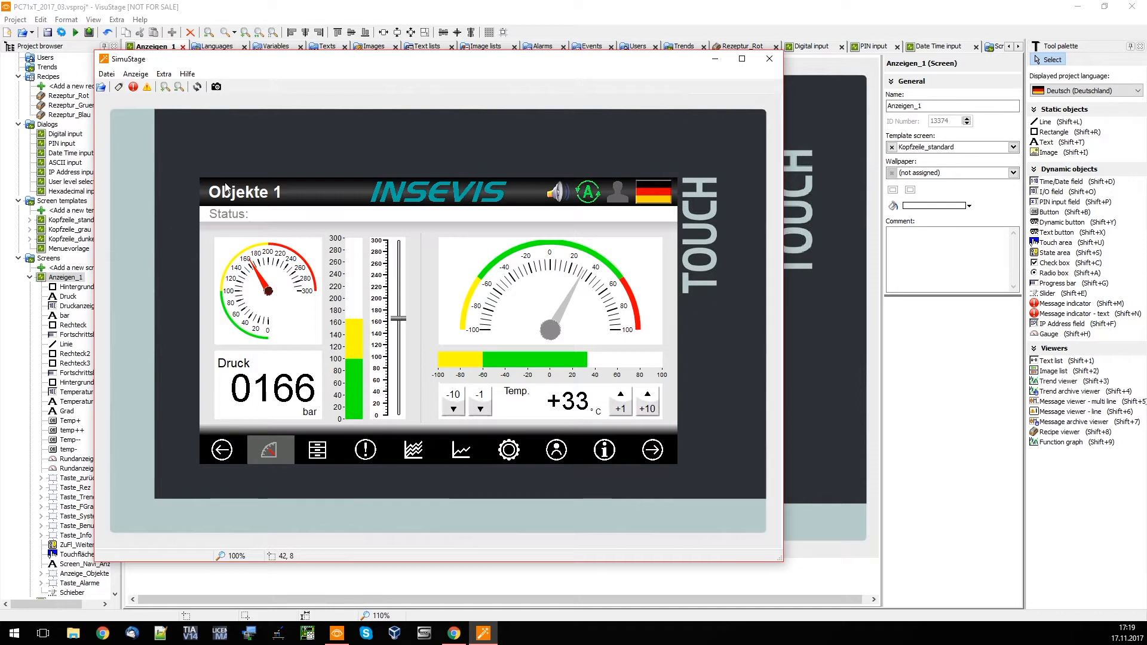
Set variable MW342 to 555 in the simulator's variable list and close the simulation
left_click(121, 88)
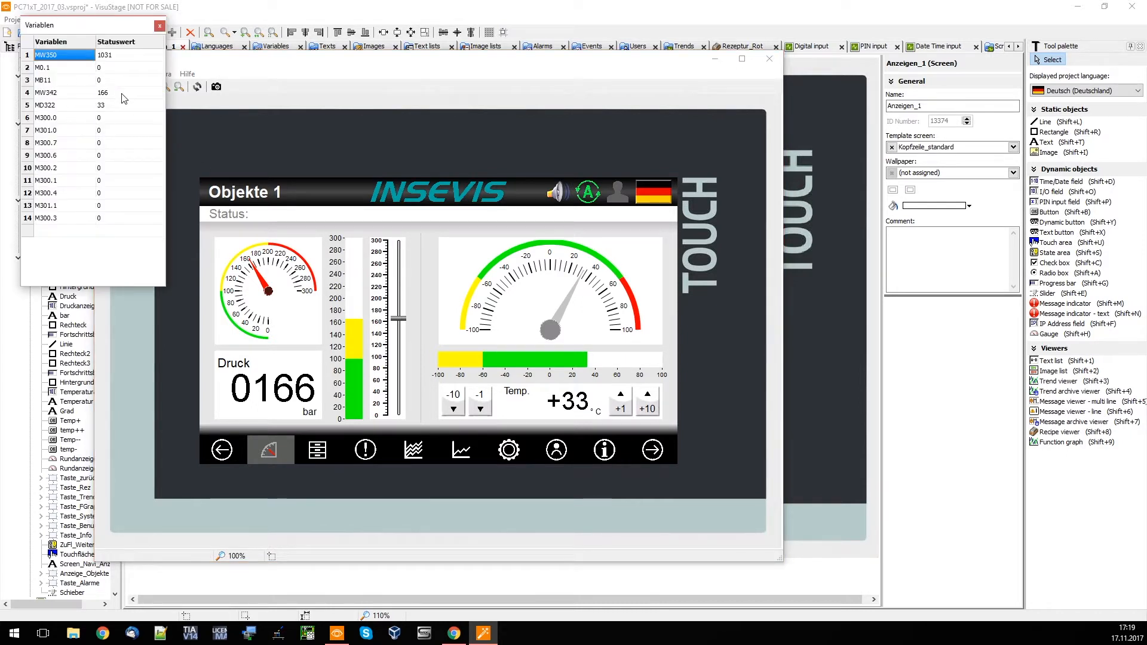
left_click_drag(114, 27, 127, 144)
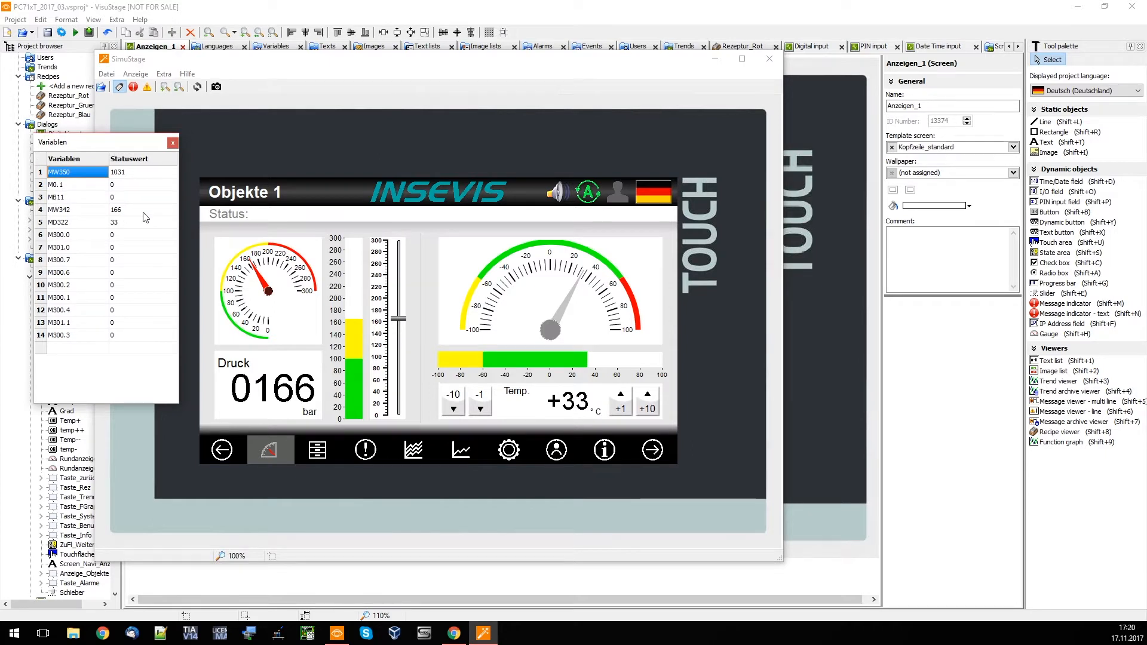
left_click(169, 426)
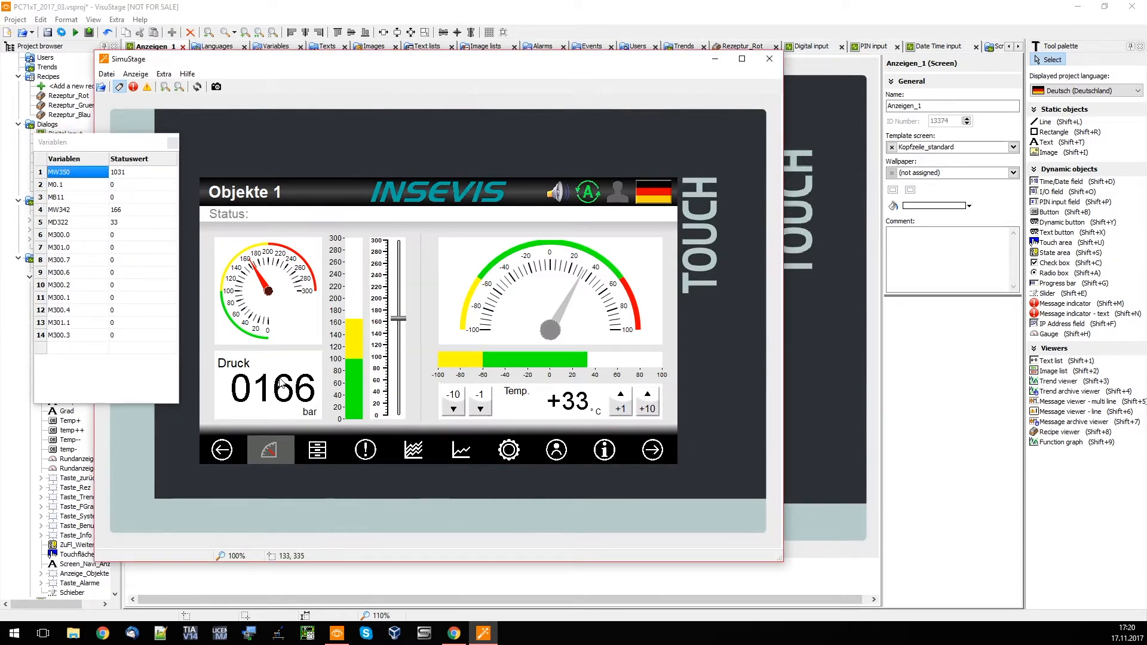
left_click(126, 211)
type("555")
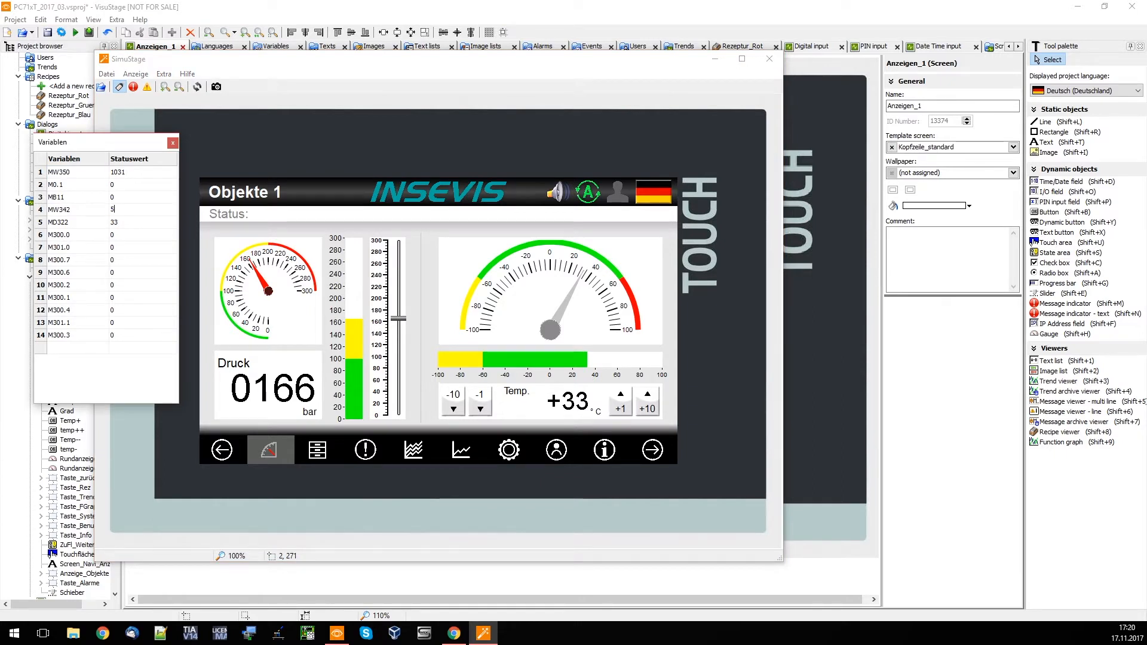
key("Return")
left_click(275, 379)
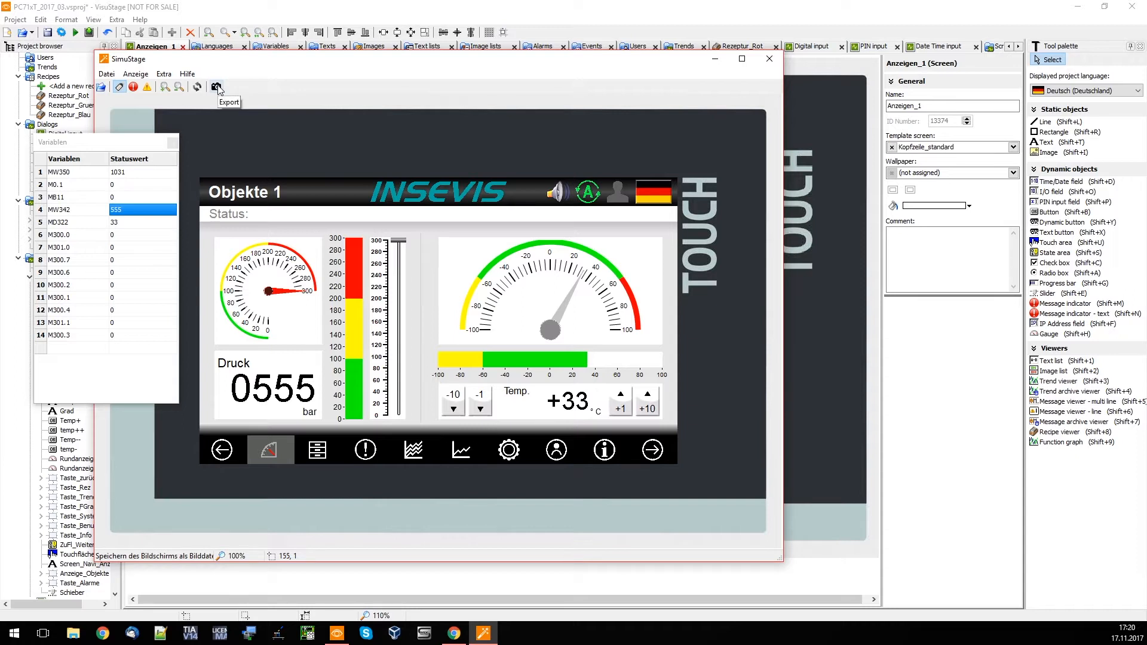
left_click(173, 144)
left_click(780, 61)
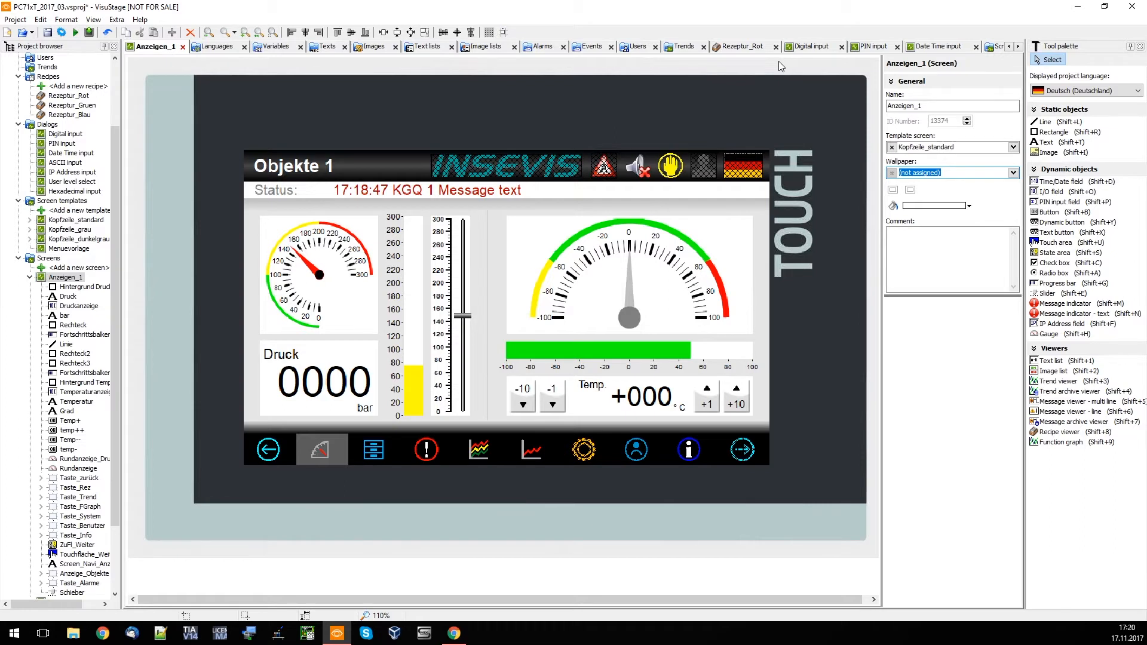
Transfer the project to the INSEVIS PC710T at 169.254.0.60 through the Intel(R) 82574L-Gigabit-Netzwerkverbindung interface
left_click(91, 32)
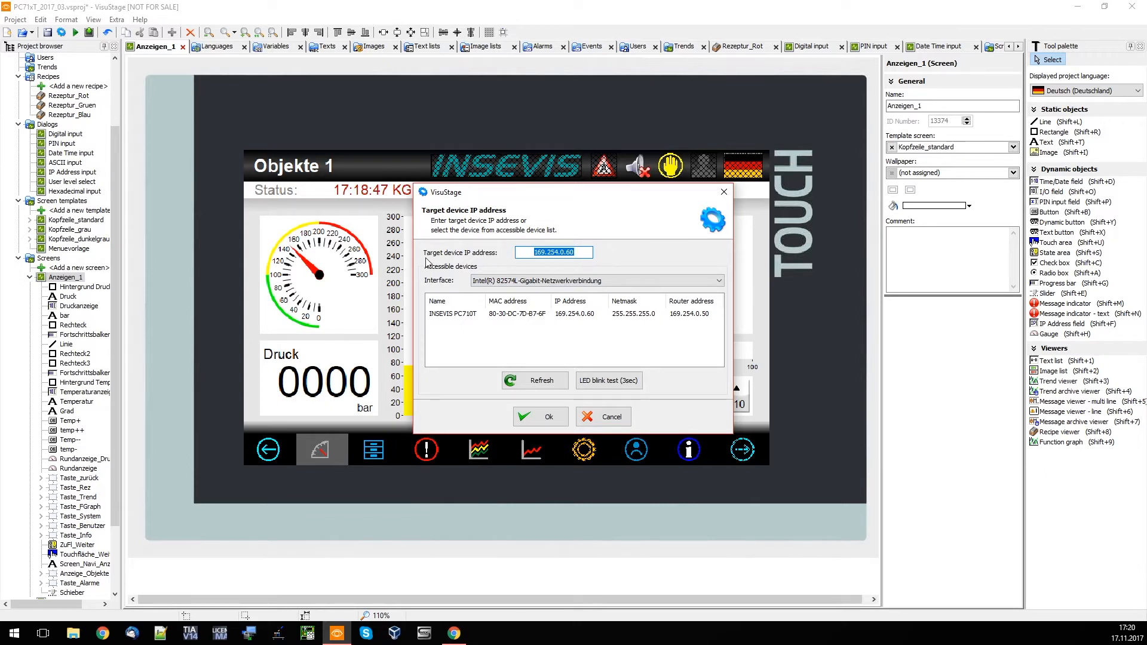
left_click(515, 280)
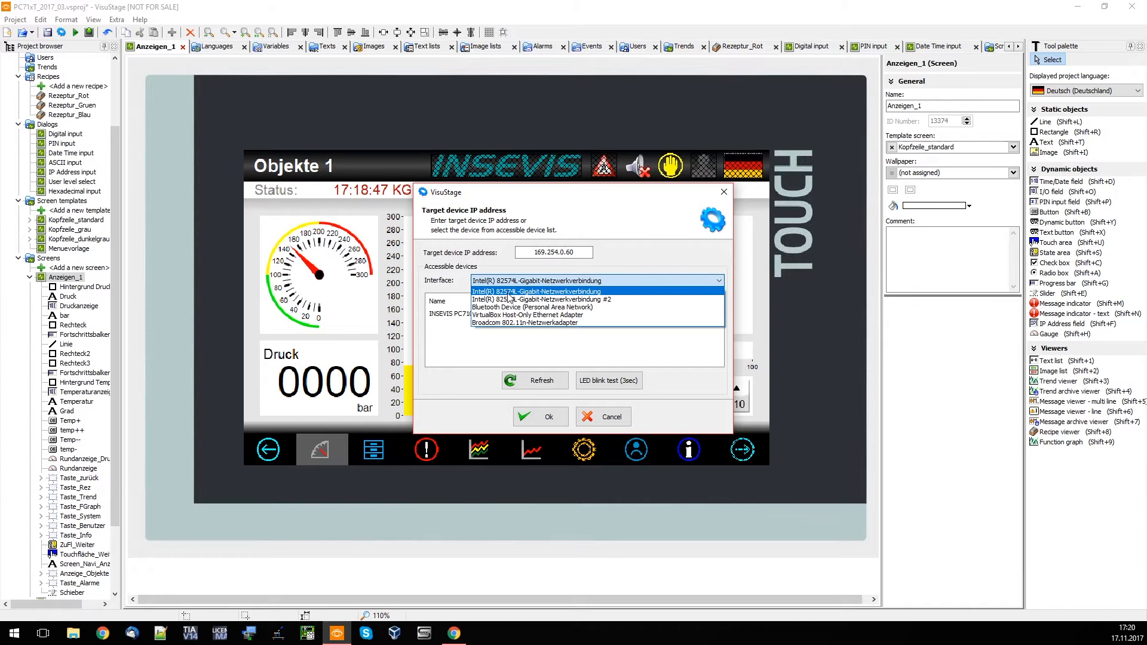
left_click(477, 302)
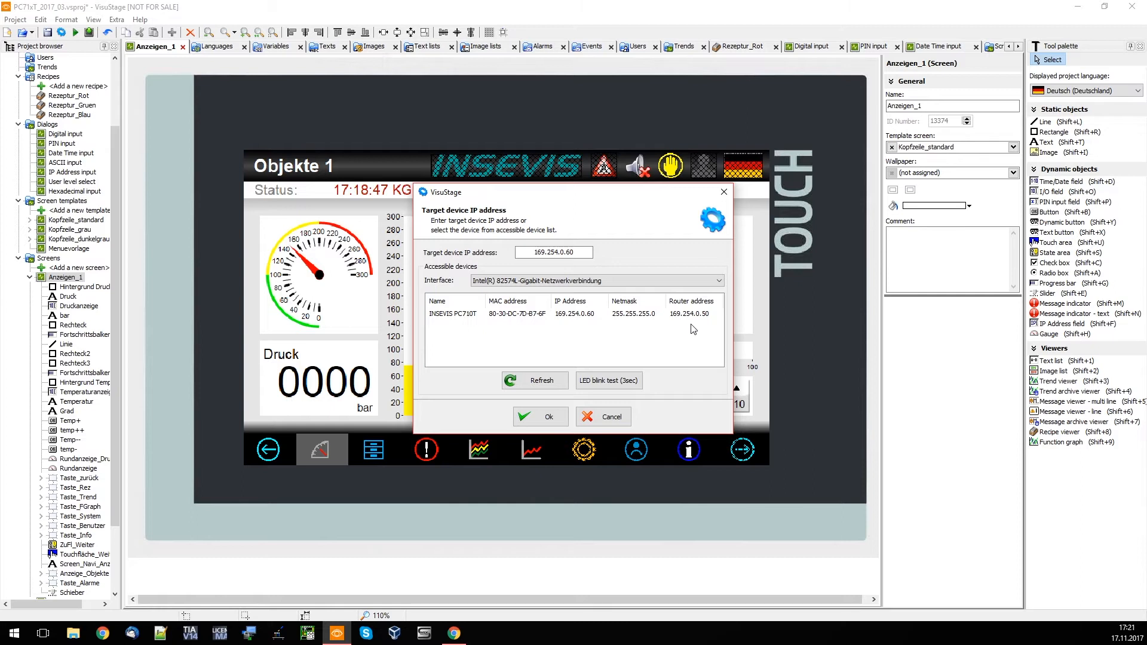
left_click(472, 317)
left_click(544, 417)
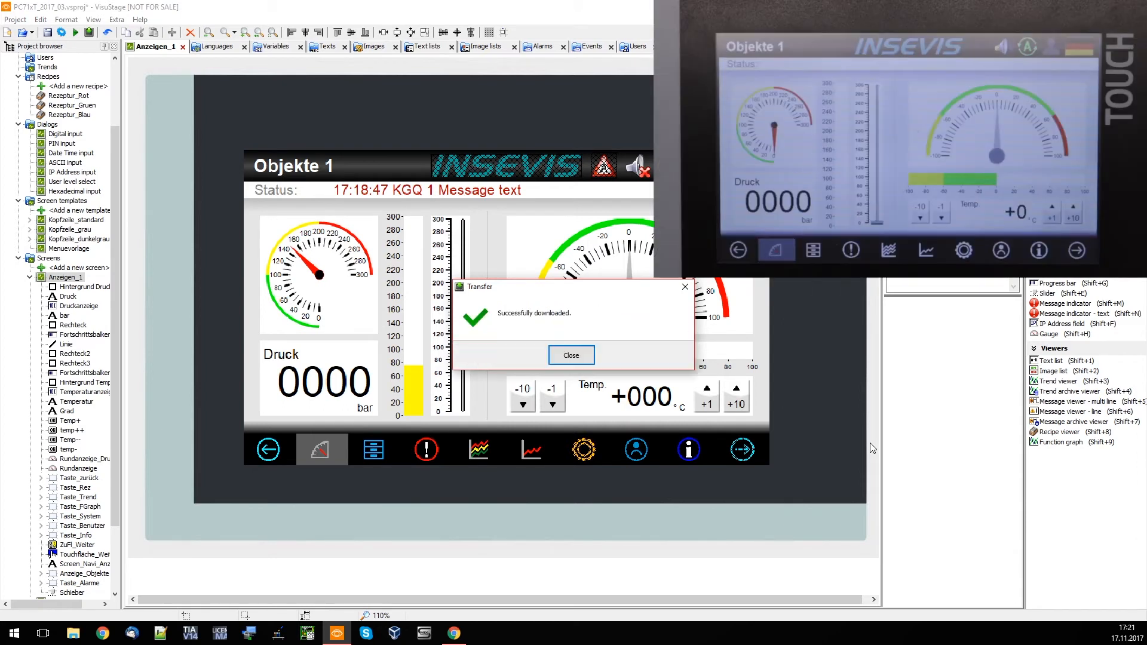
left_click(577, 357)
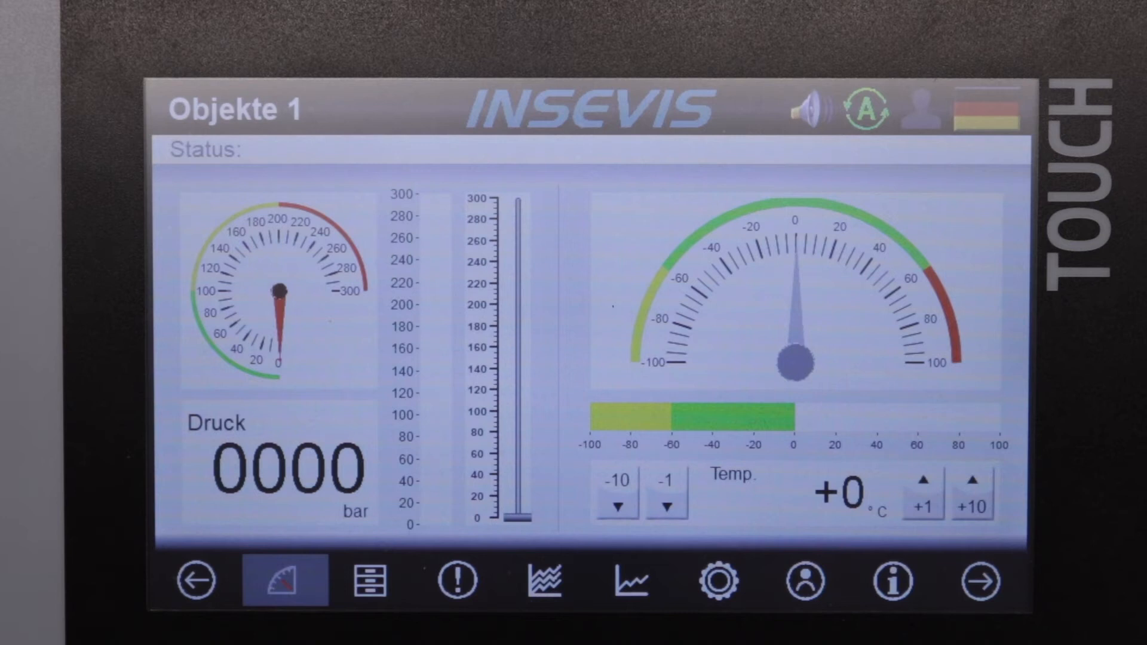
left_click(972, 498)
left_click(923, 499)
left_click(666, 496)
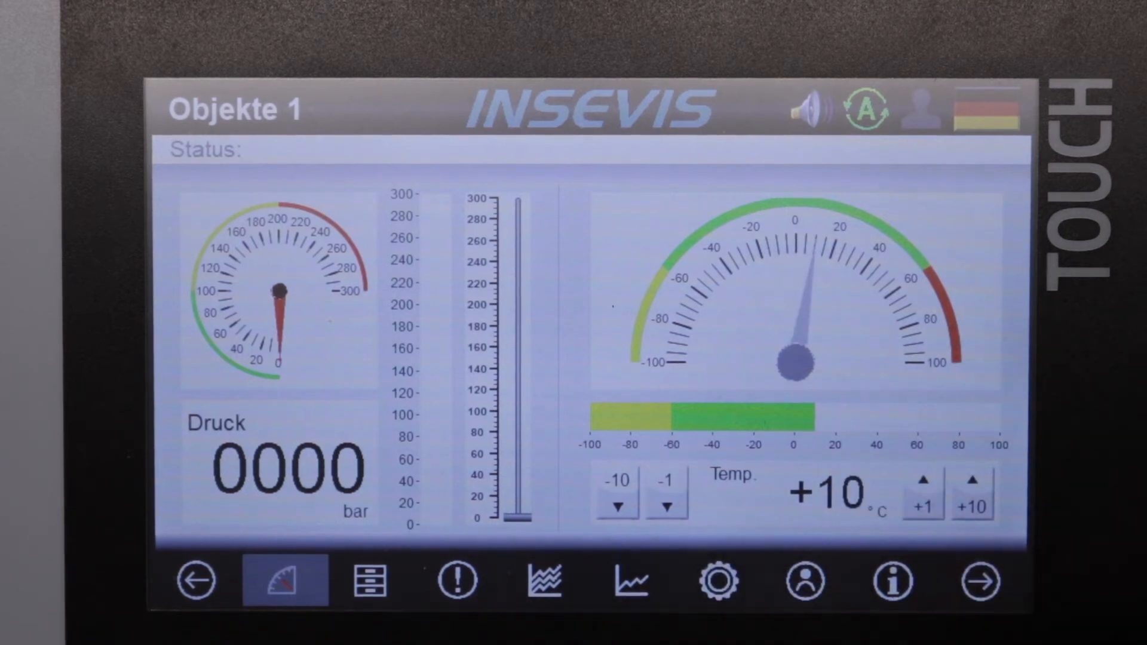
left_click_drag(518, 515, 517, 439)
left_click_drag(513, 357, 517, 282)
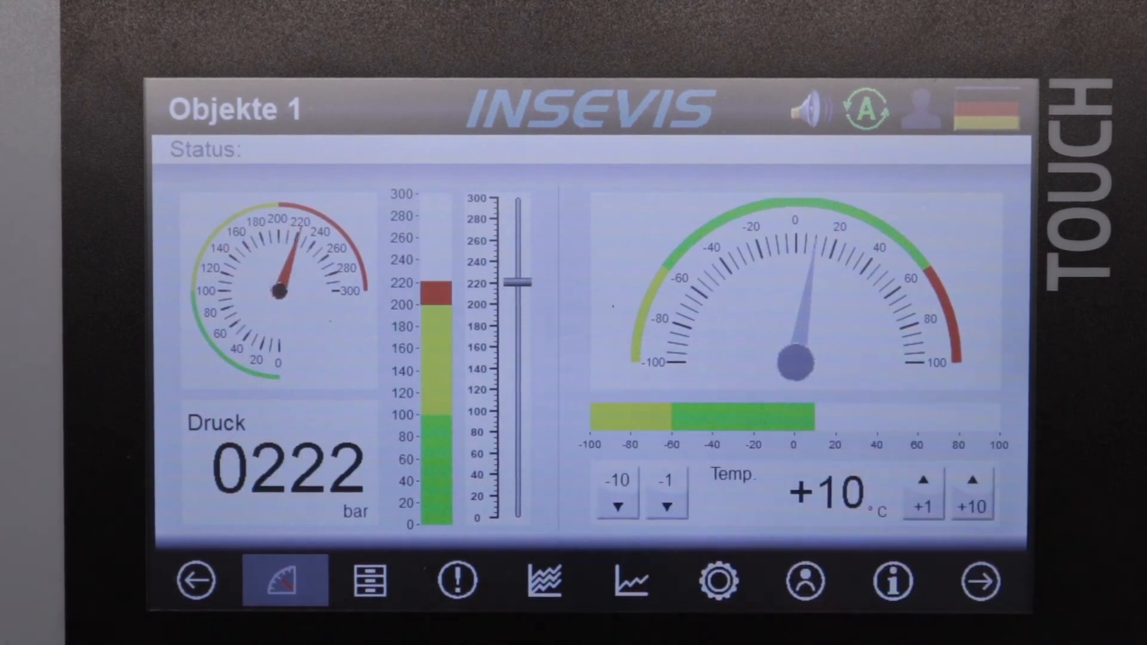
left_click(370, 579)
left_click(457, 579)
left_click(545, 579)
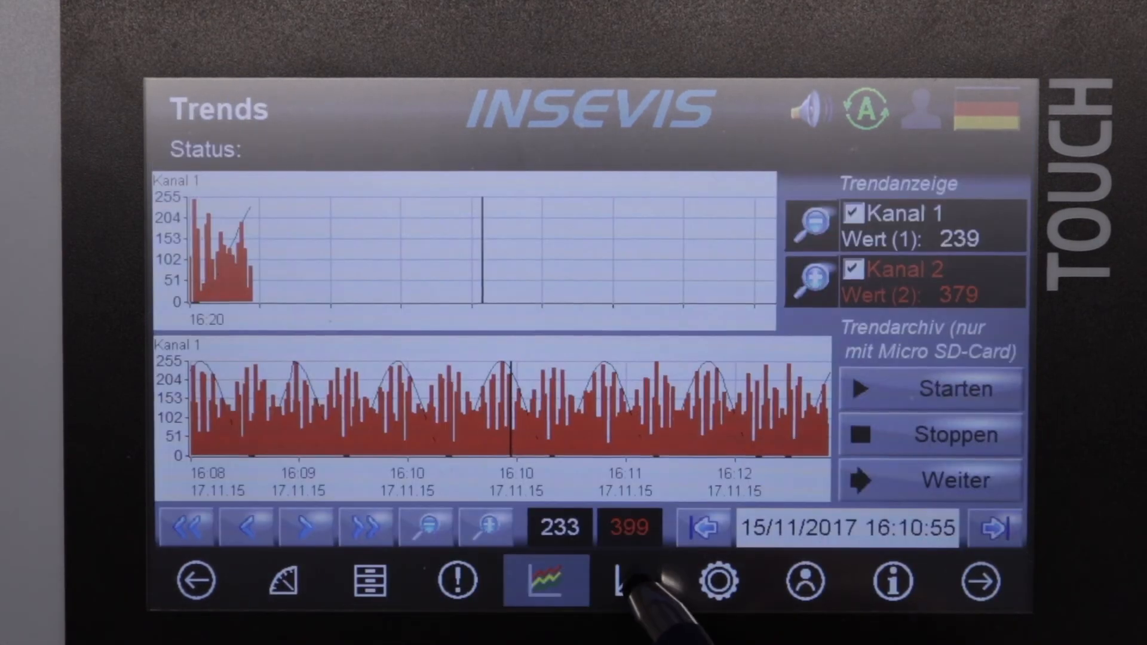
left_click(632, 579)
left_click(370, 580)
left_click(284, 579)
left_click(370, 579)
left_click(284, 579)
left_click(359, 580)
left_click(284, 580)
left_click(370, 580)
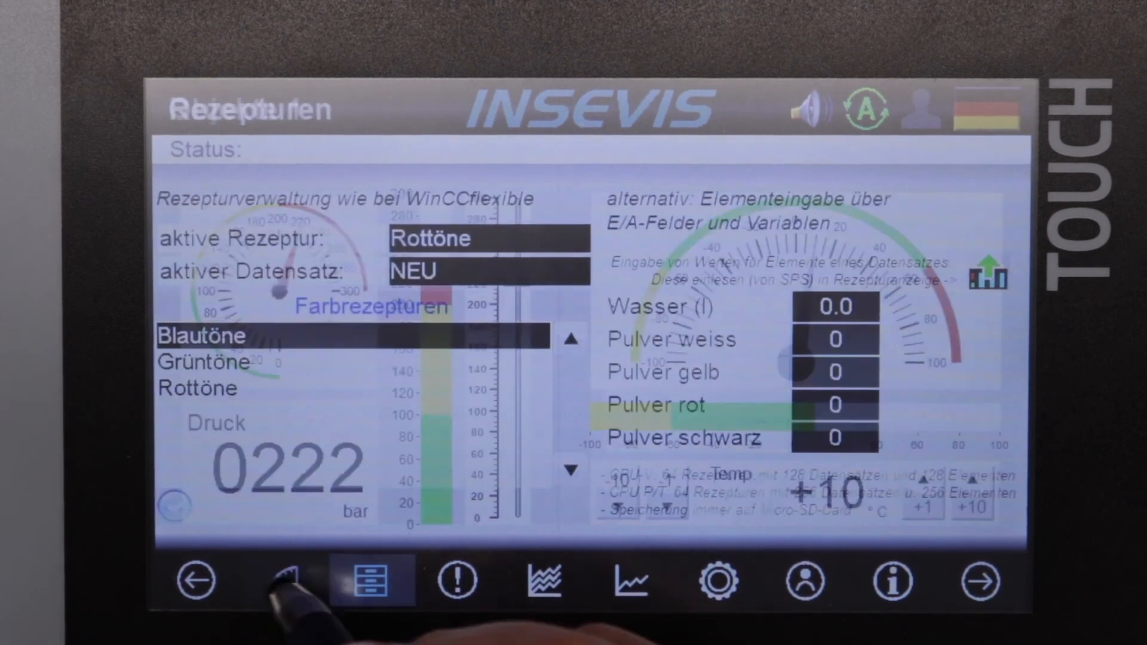
left_click(284, 579)
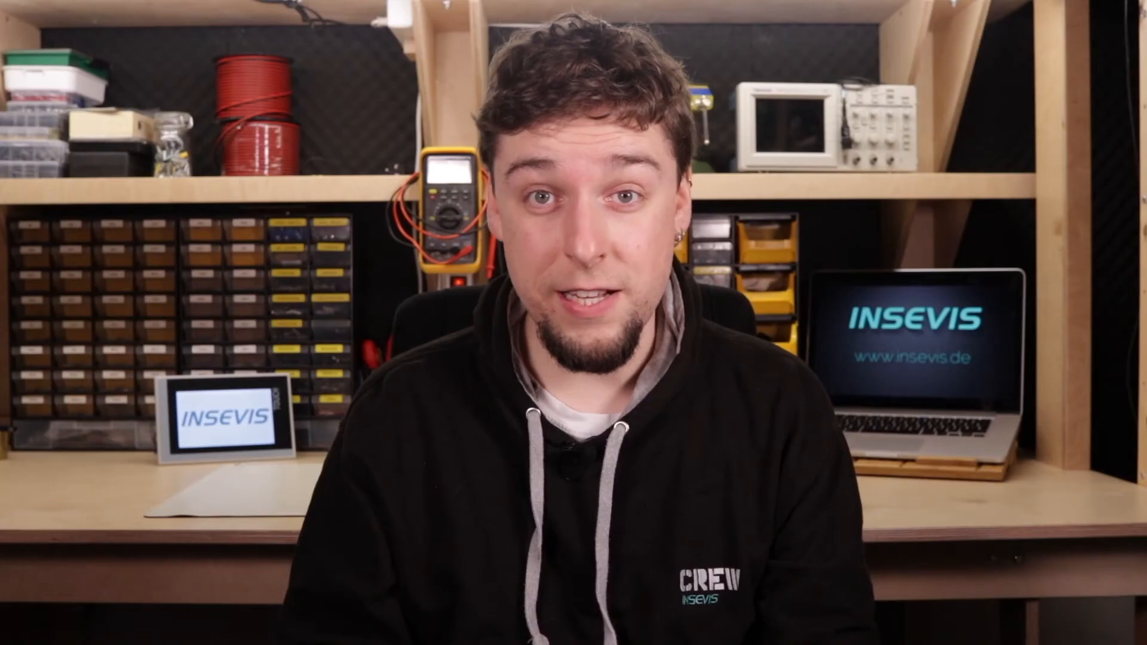